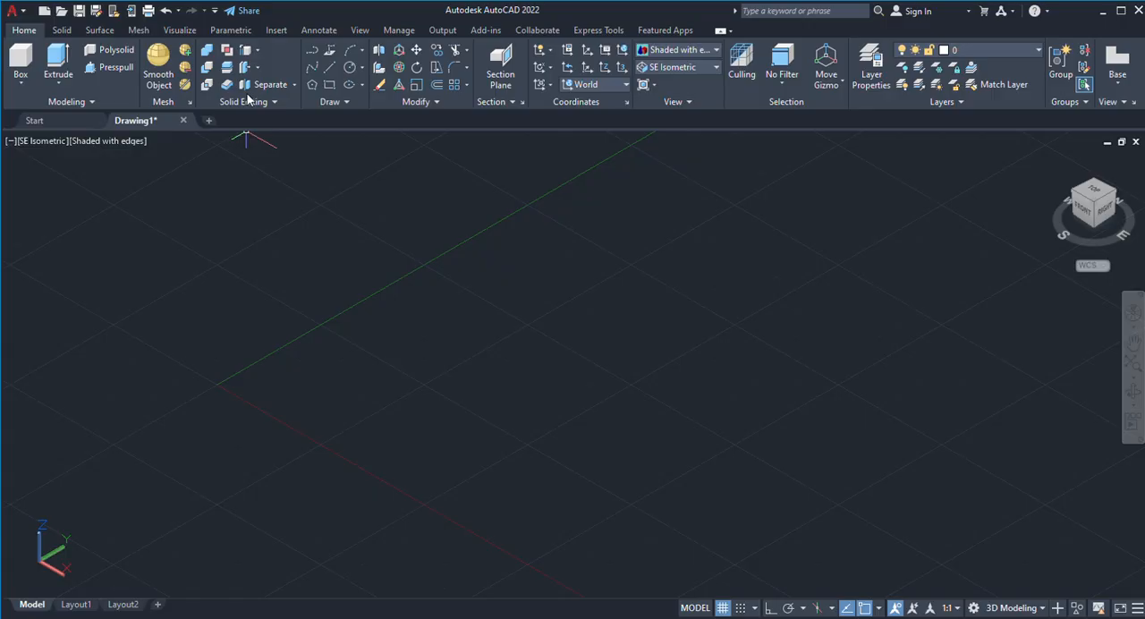
# Draw a long rectangle on the ground plane beside the Y axis, with its long sides parallel to that axis.
pyautogui.click(330, 87)
pyautogui.click(338, 329)
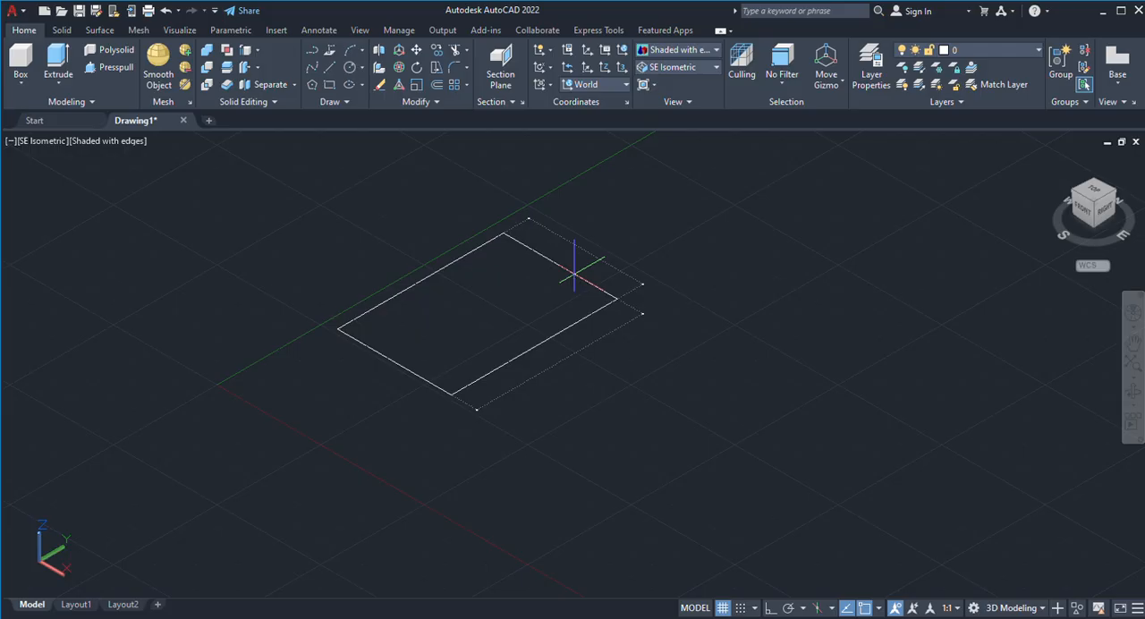
pyautogui.press('Return')
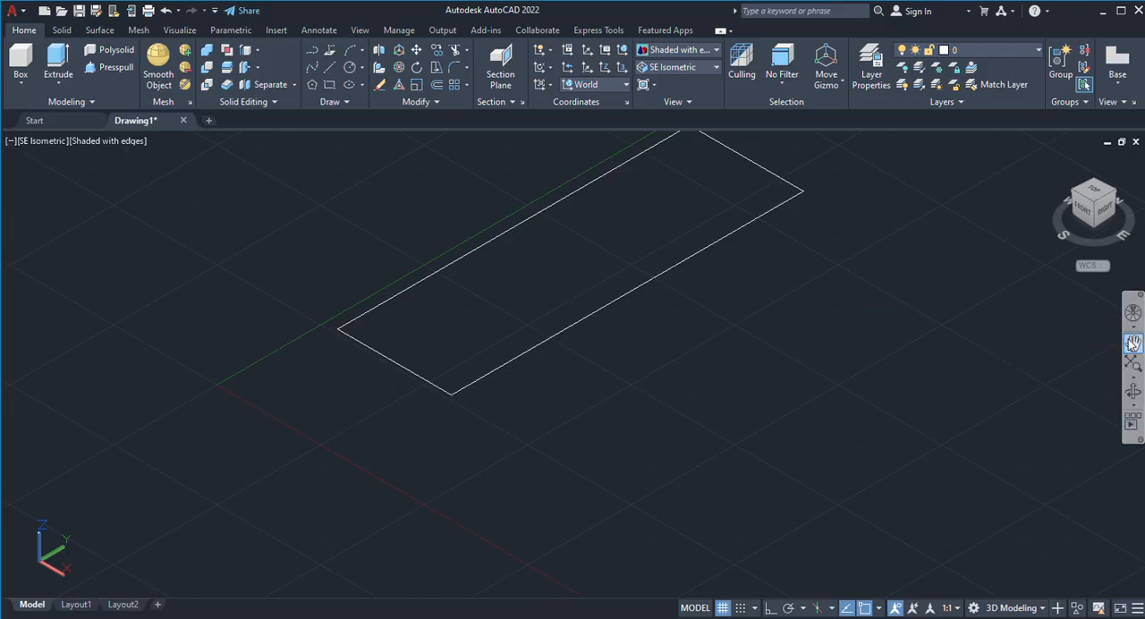
pyautogui.scroll(6, 1132, 344)
pyautogui.scroll(-12, 1132, 343)
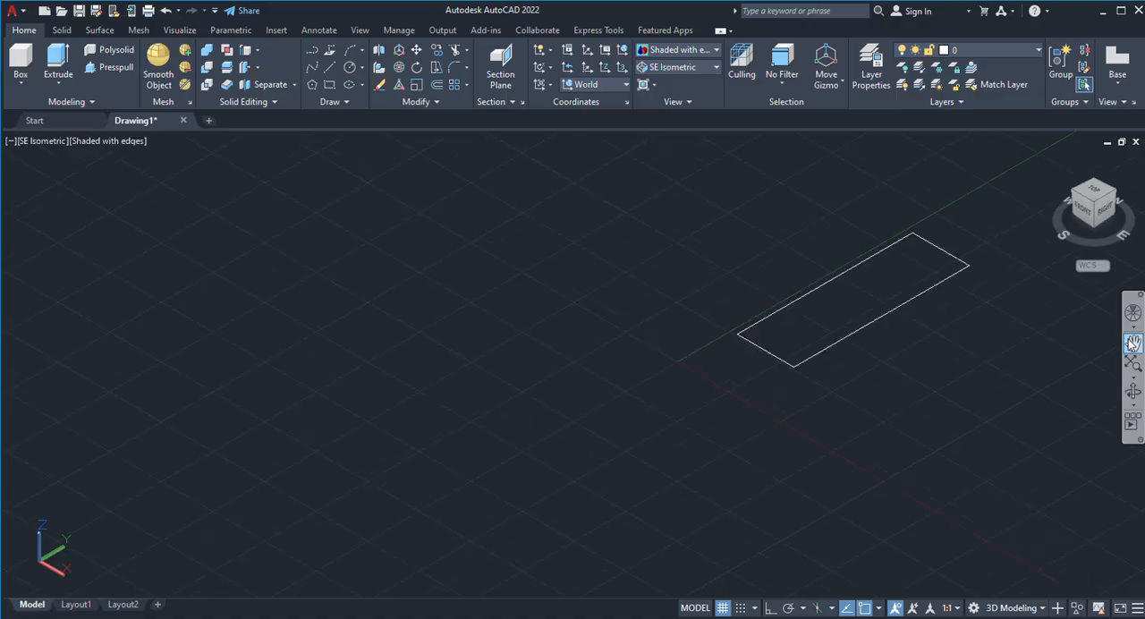
pyautogui.scroll(2, 1133, 343)
pyautogui.click(1132, 343)
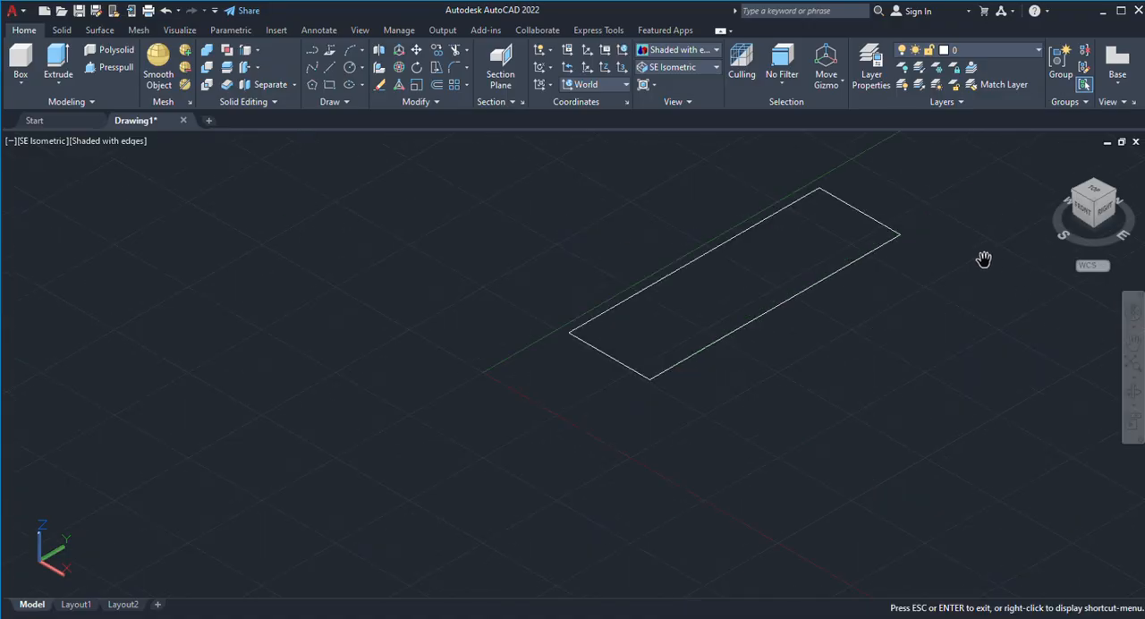
pyautogui.scroll(1, 984, 258)
pyautogui.scroll(2, 984, 258)
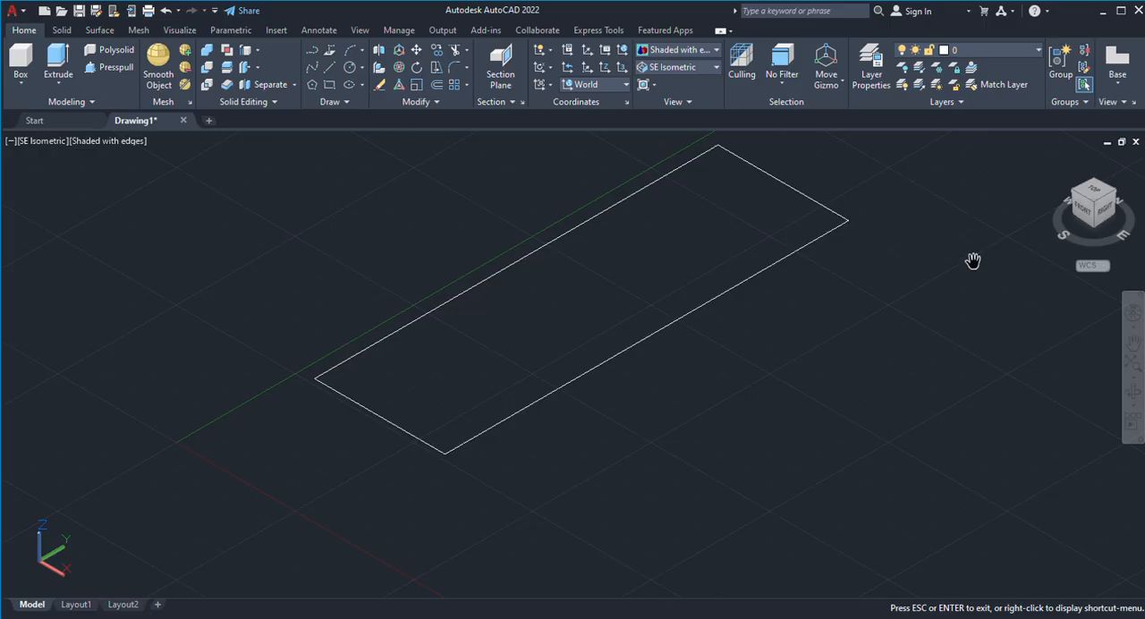
pyautogui.moveTo(872, 273); pyautogui.dragTo(839, 318)
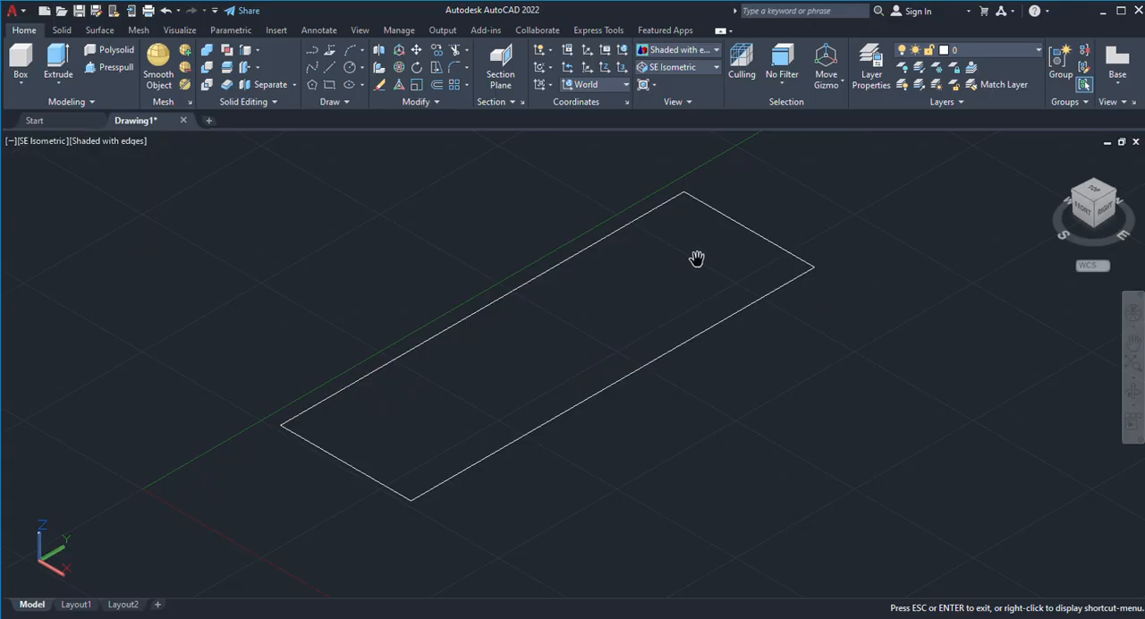
pyautogui.press('Escape')
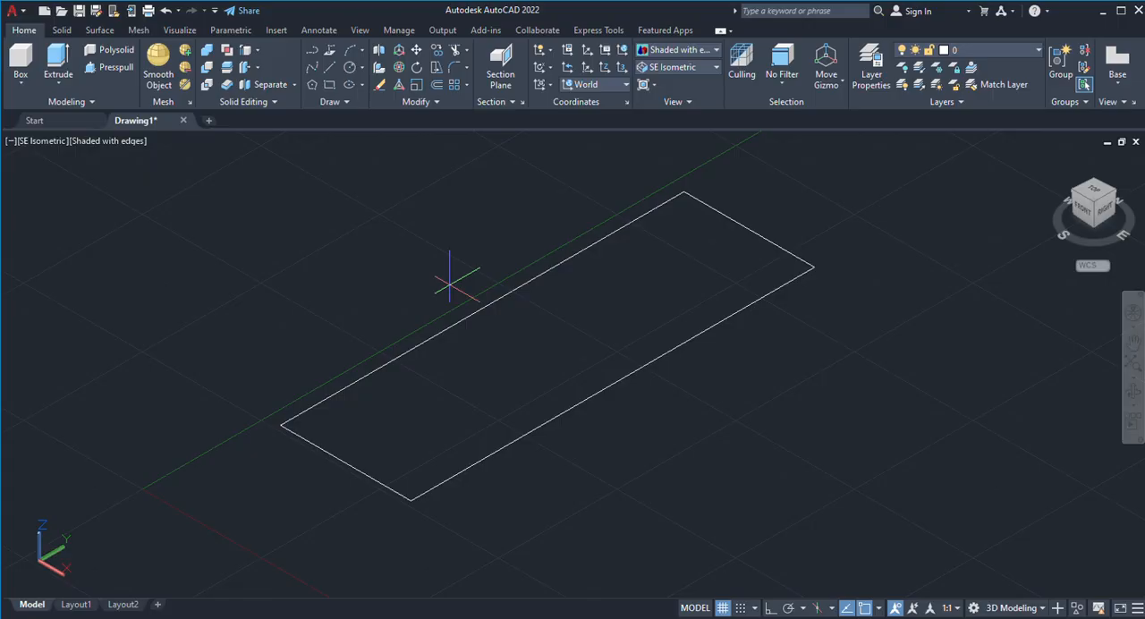
# Explode the rectangle into separate lines and offset its near short edge and the long edge farther from the Y axis inward.
pyautogui.press('Return')
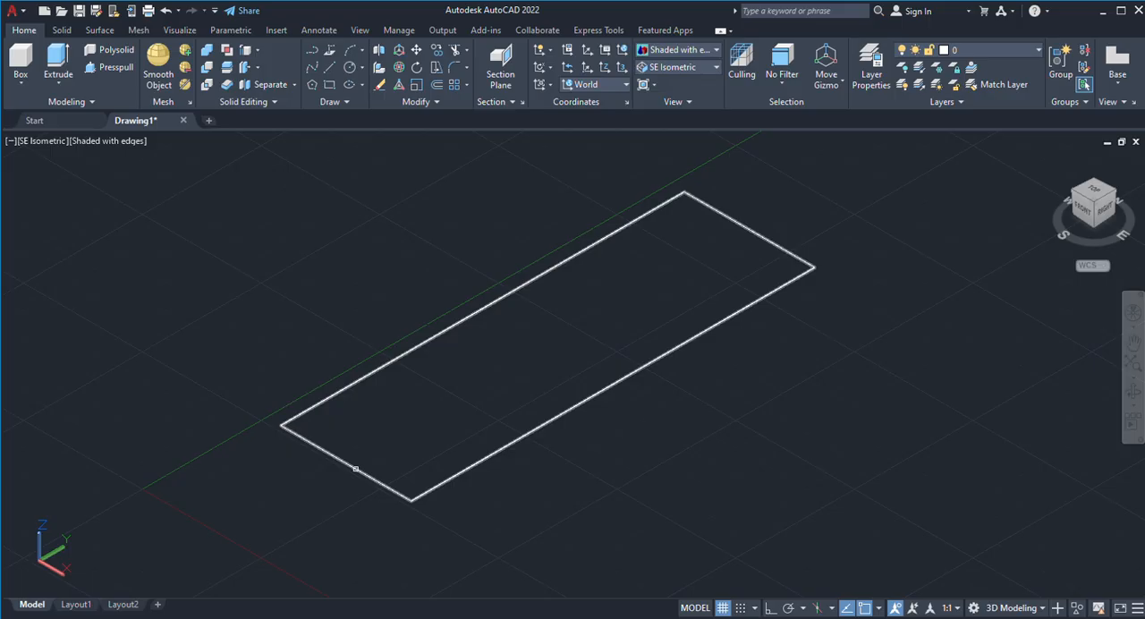
pyautogui.click(355, 469)
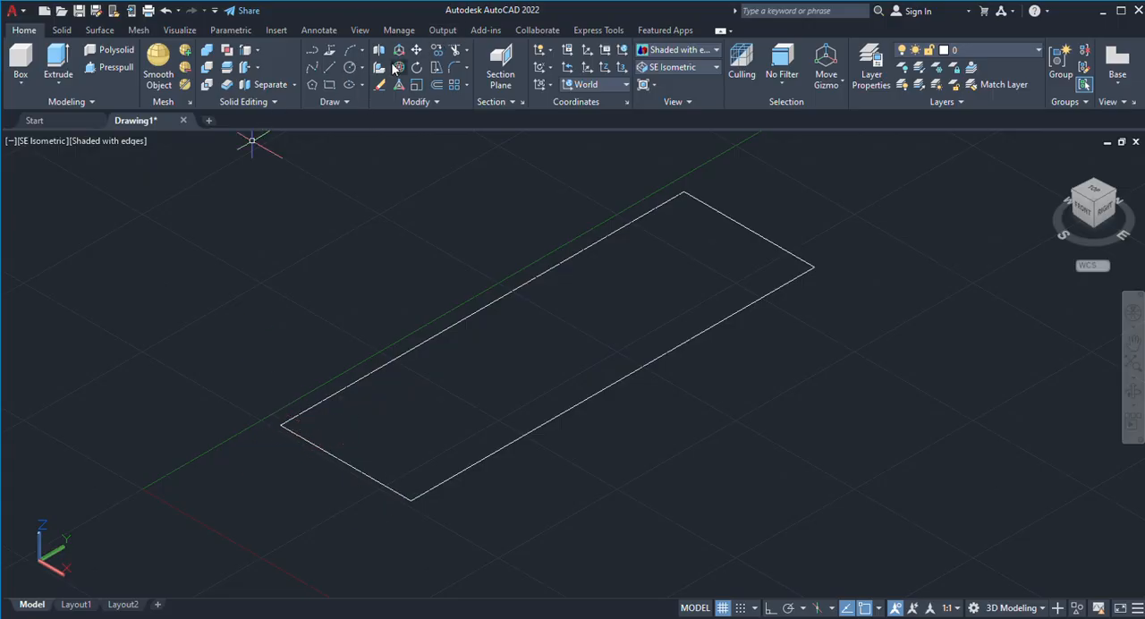
pyautogui.click(436, 86)
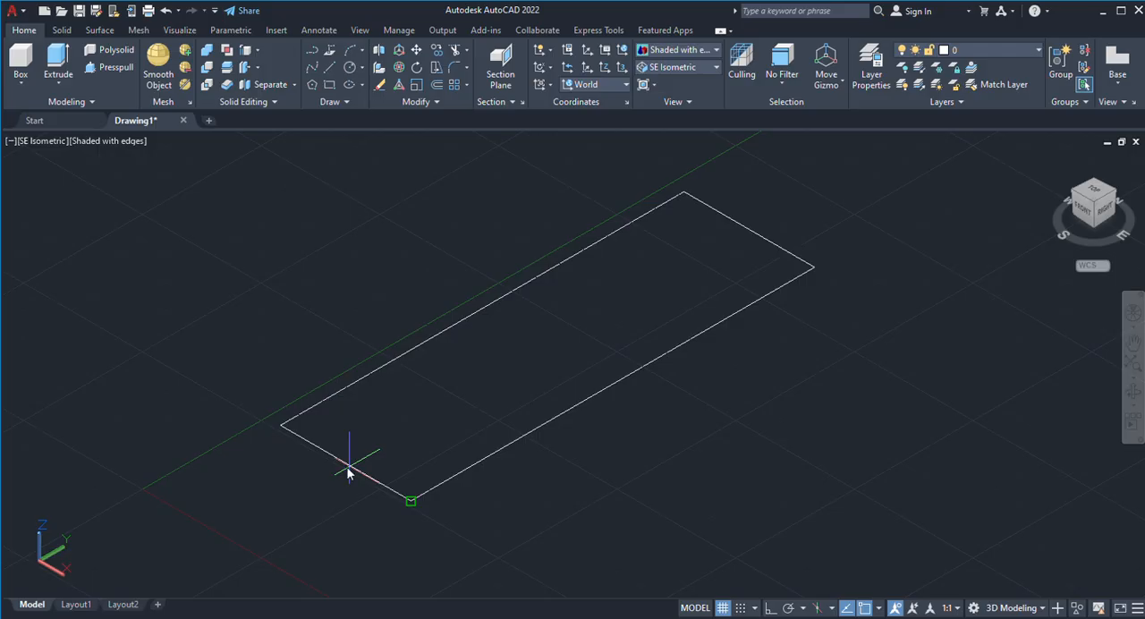
pyautogui.press('Return')
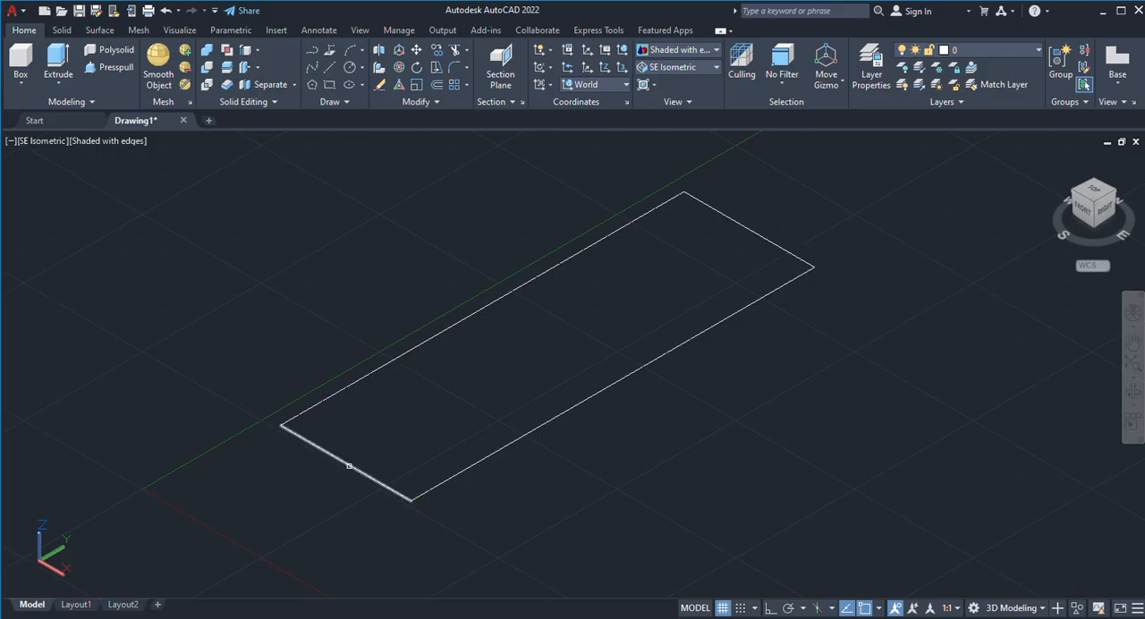
pyautogui.click(349, 466)
pyautogui.click(389, 438)
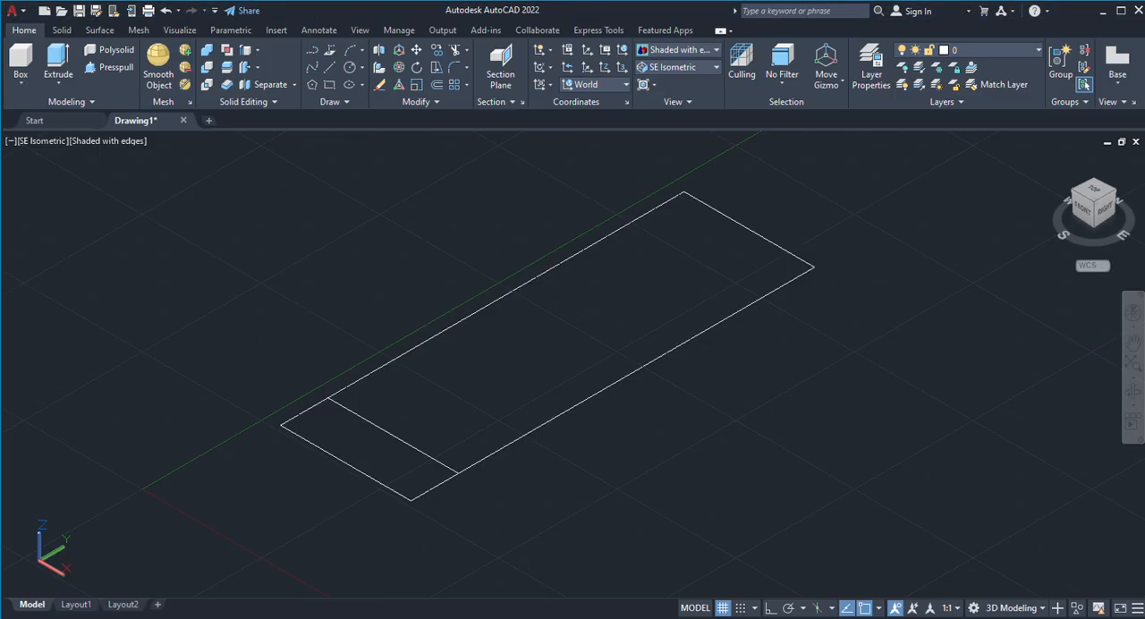
pyautogui.click(537, 426)
pyautogui.click(515, 413)
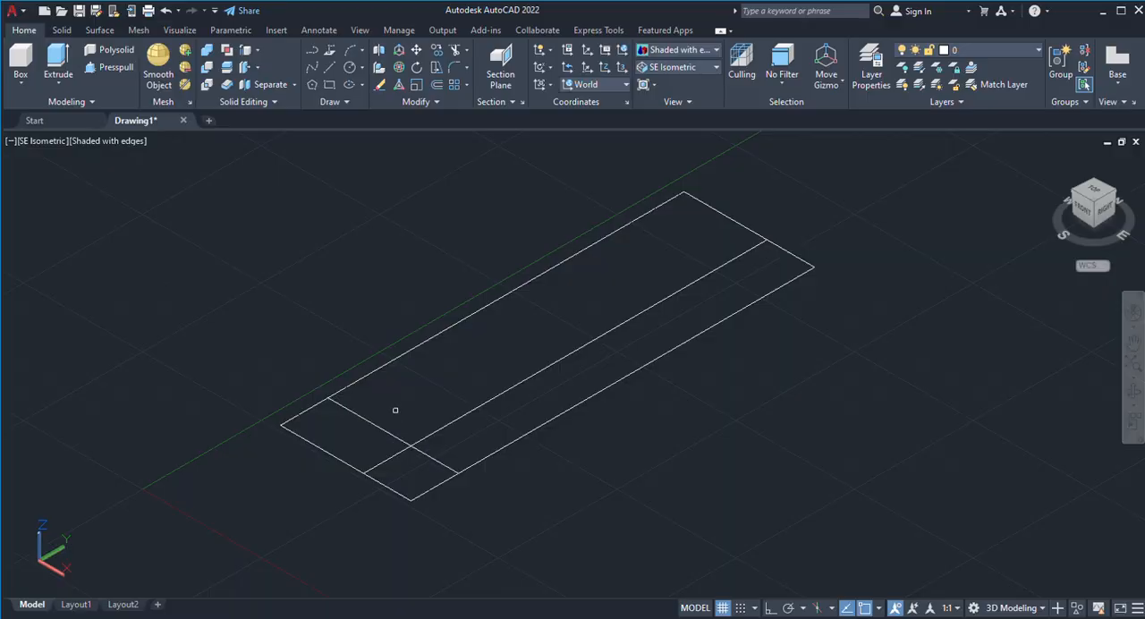
# Offset the inner short line along the rectangle's length to place a second crossing line near its middle.
pyautogui.press('Escape')
pyautogui.write('tr')
pyautogui.press('Return')
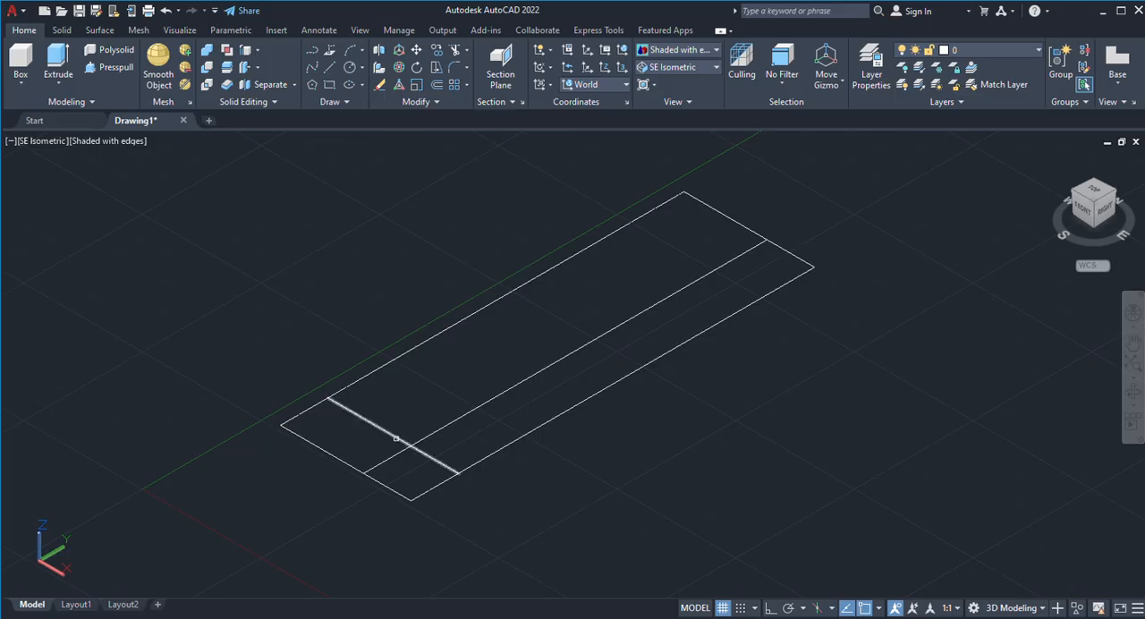
pyautogui.click(396, 437)
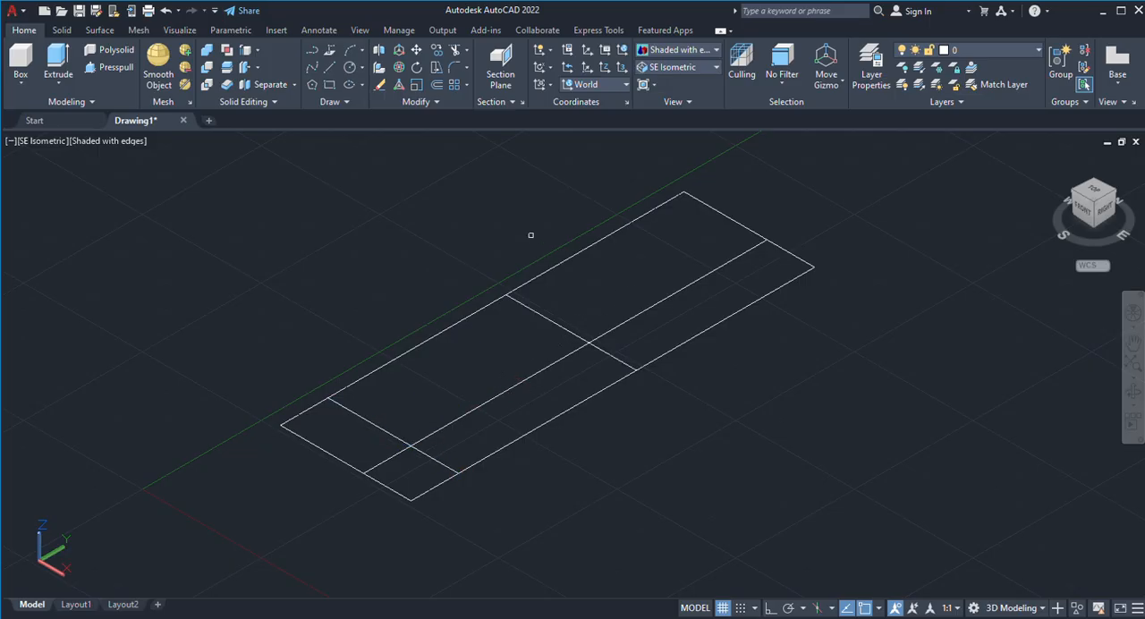
pyautogui.press('Escape')
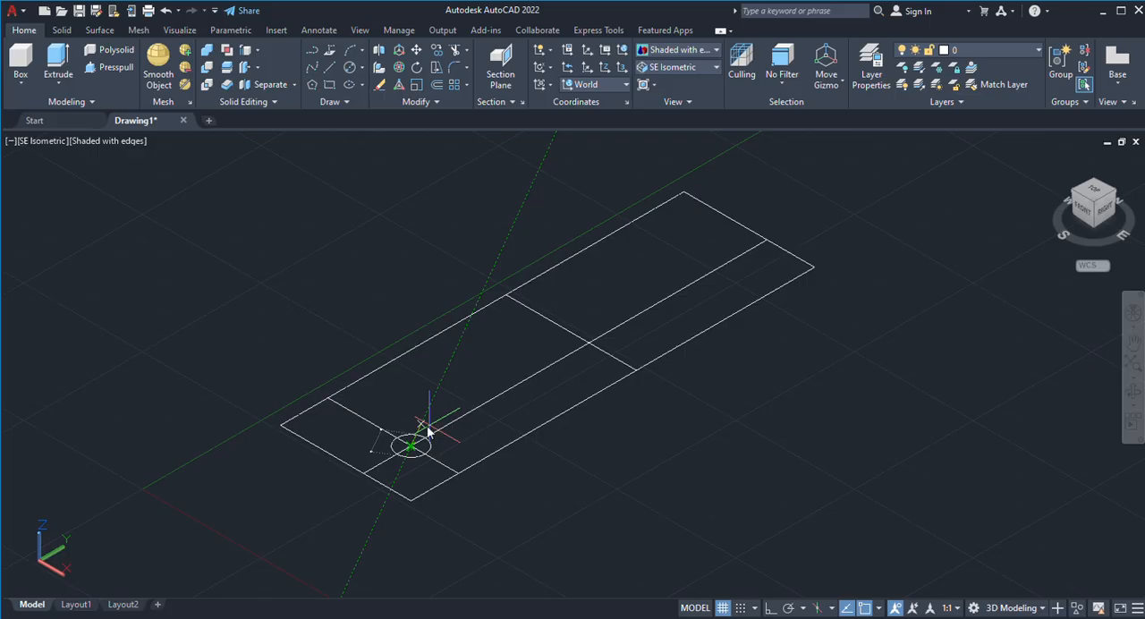
# Draw a small circle centred on the intersection of the offset lines near the rectangle's near short edge.
pyautogui.press('Return')
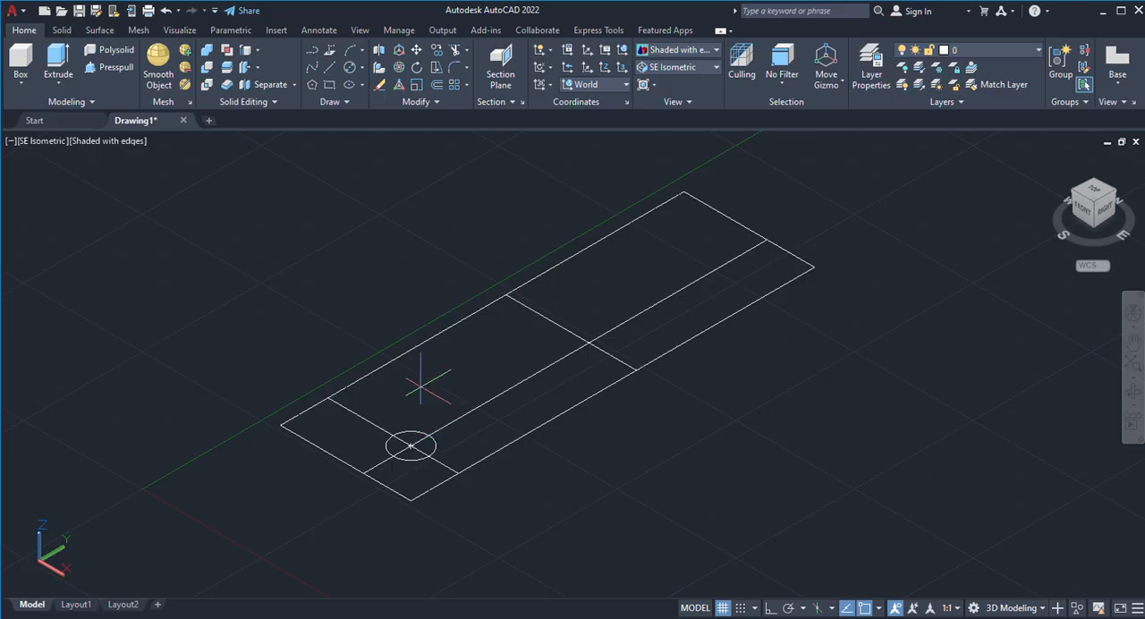
# Try a concentric circle of radius 30 around the small circle, and delete it.
pyautogui.click(410, 445)
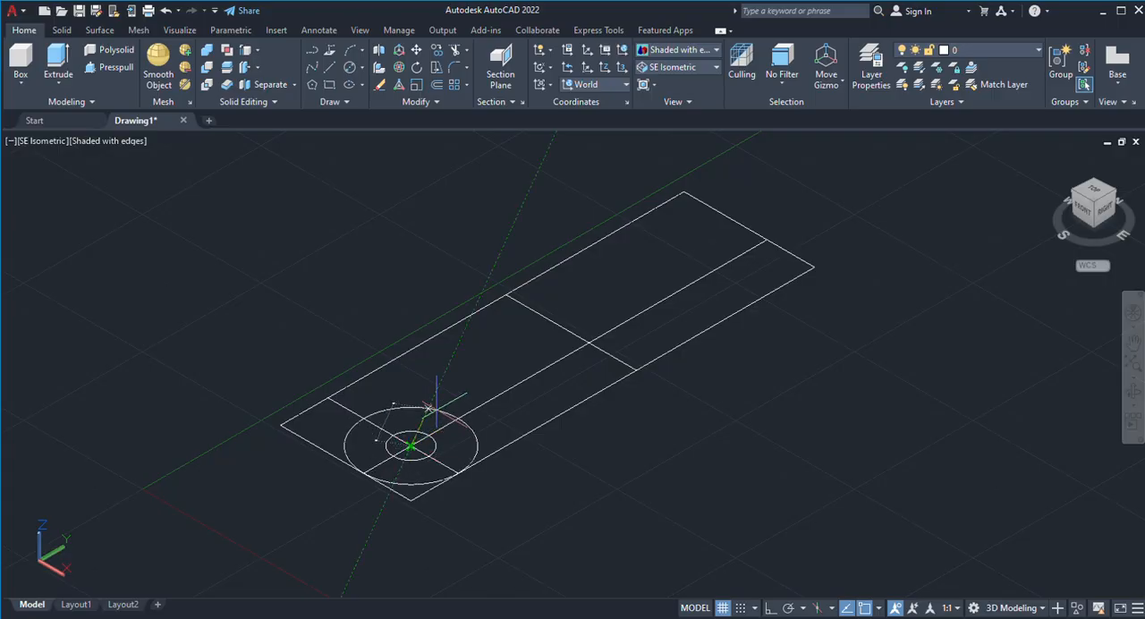
pyautogui.write('30')
pyautogui.press('Return')
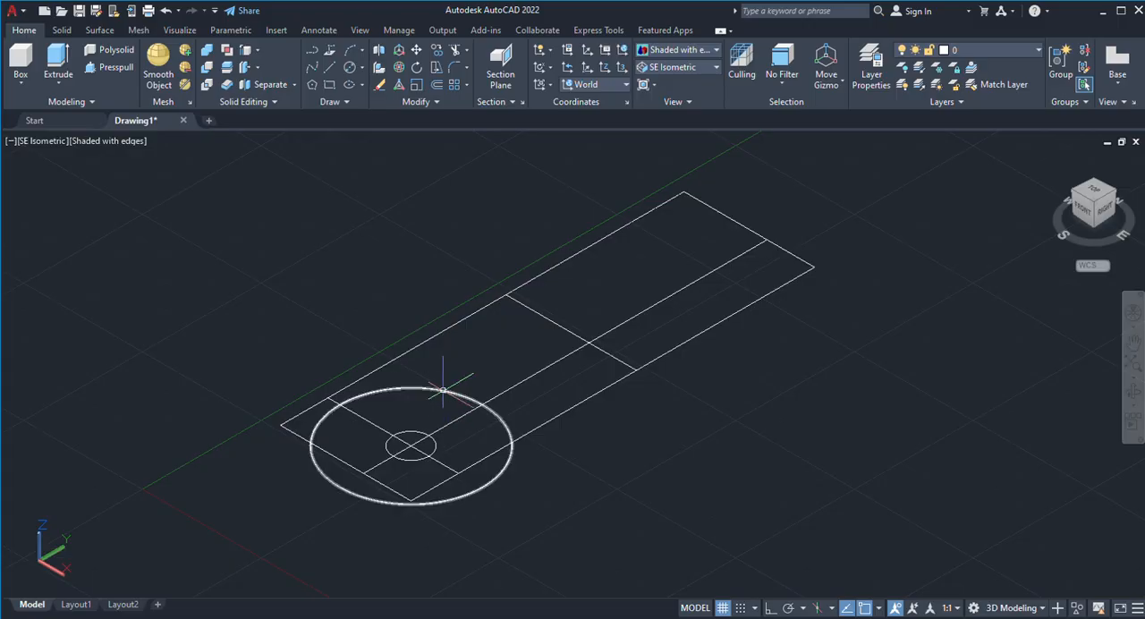
pyautogui.click(442, 389)
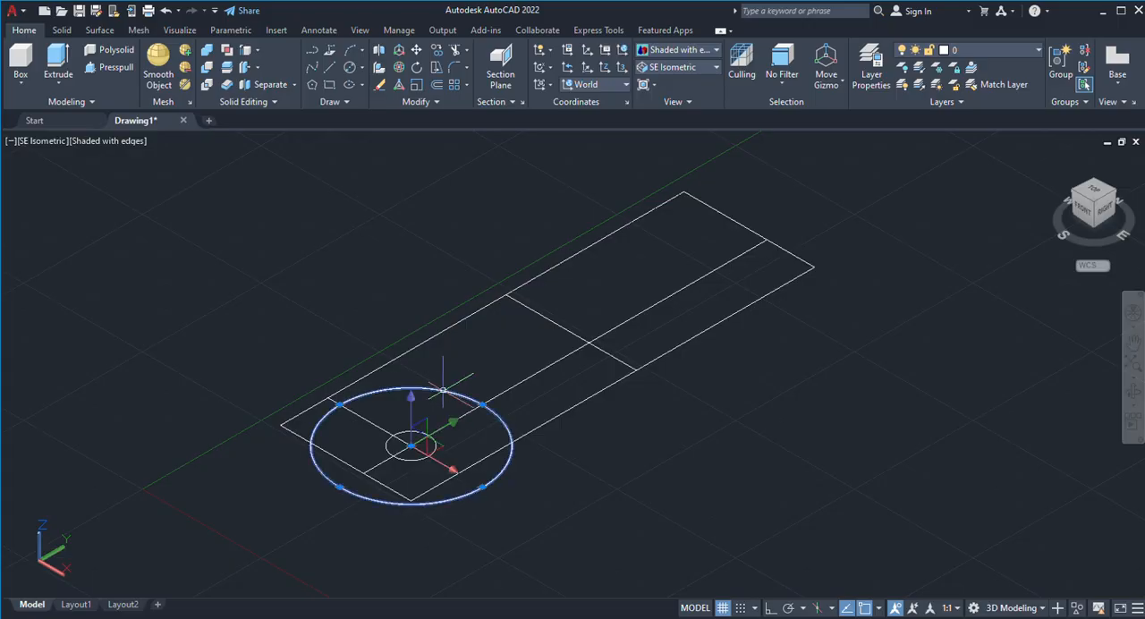
pyautogui.press('Delete')
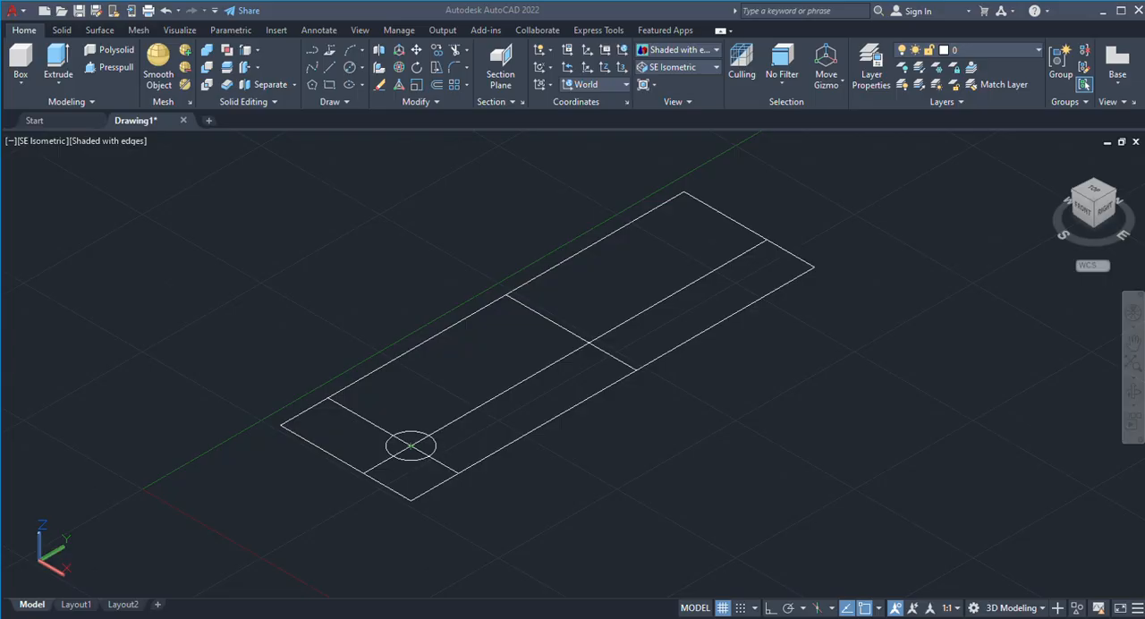
# Draw a concentric outer circle around the small circle, and a second small circle at the offset lines' intersection near the rectangle's middle.
pyautogui.click(411, 444)
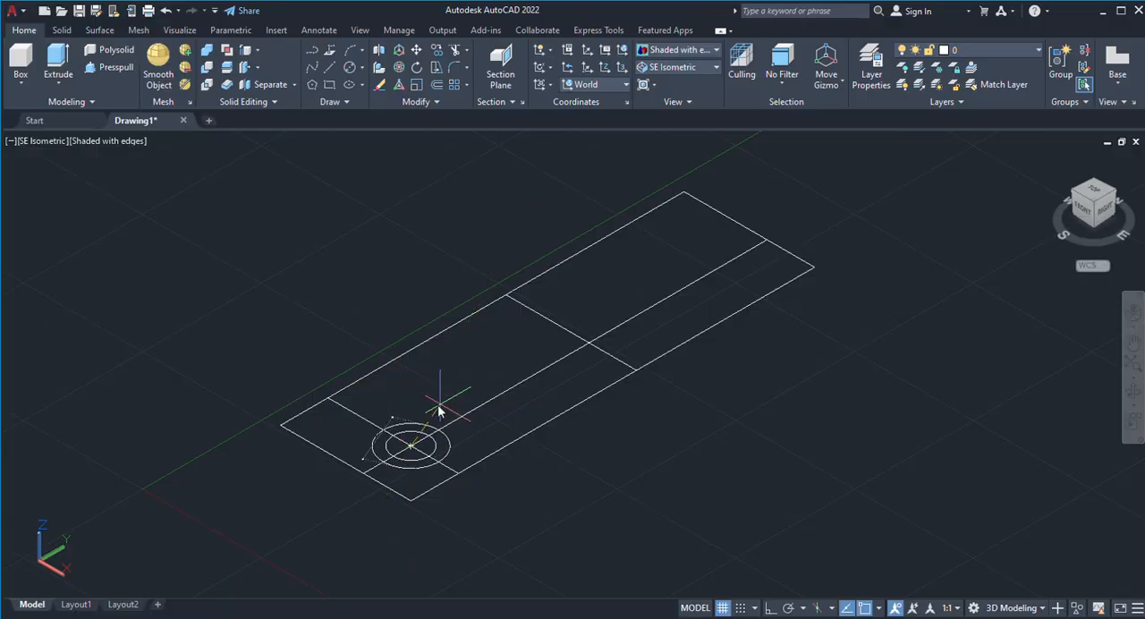
pyautogui.click(438, 410)
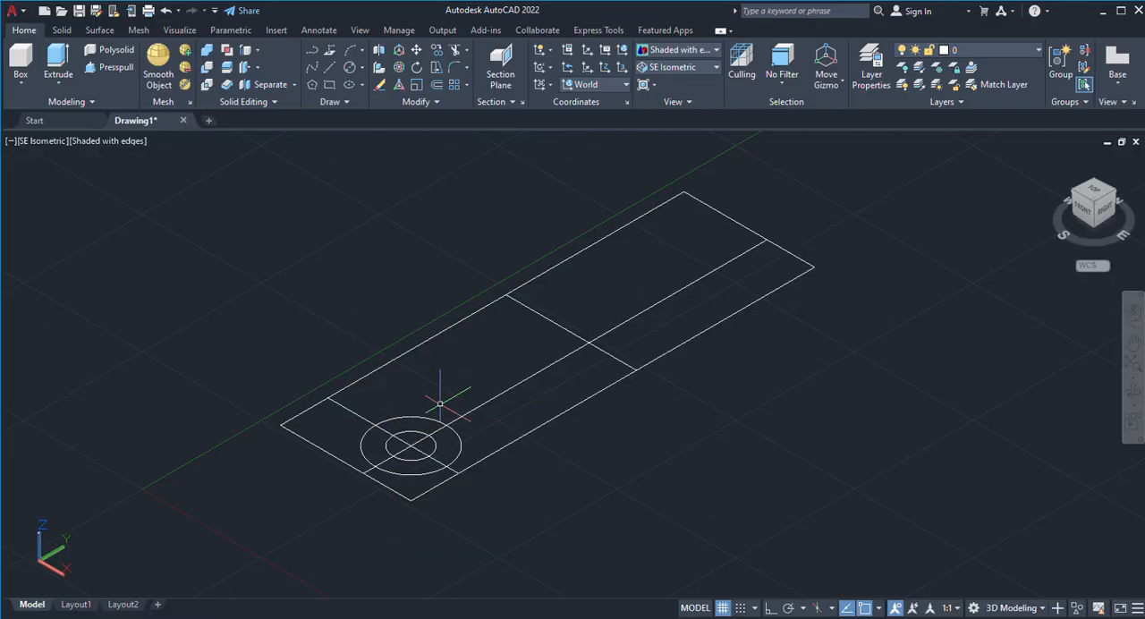
pyautogui.click(588, 342)
pyautogui.click(608, 398)
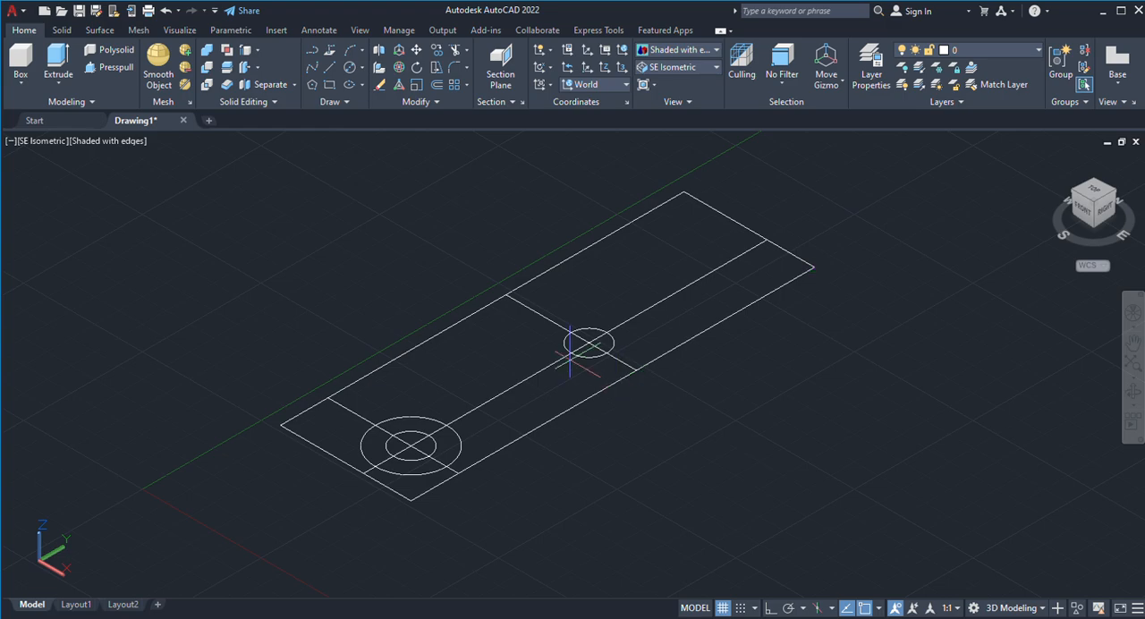
# Try a large concentric circle around the middle small circle that crosses the rectangle's long edge, and delete it.
pyautogui.click(588, 342)
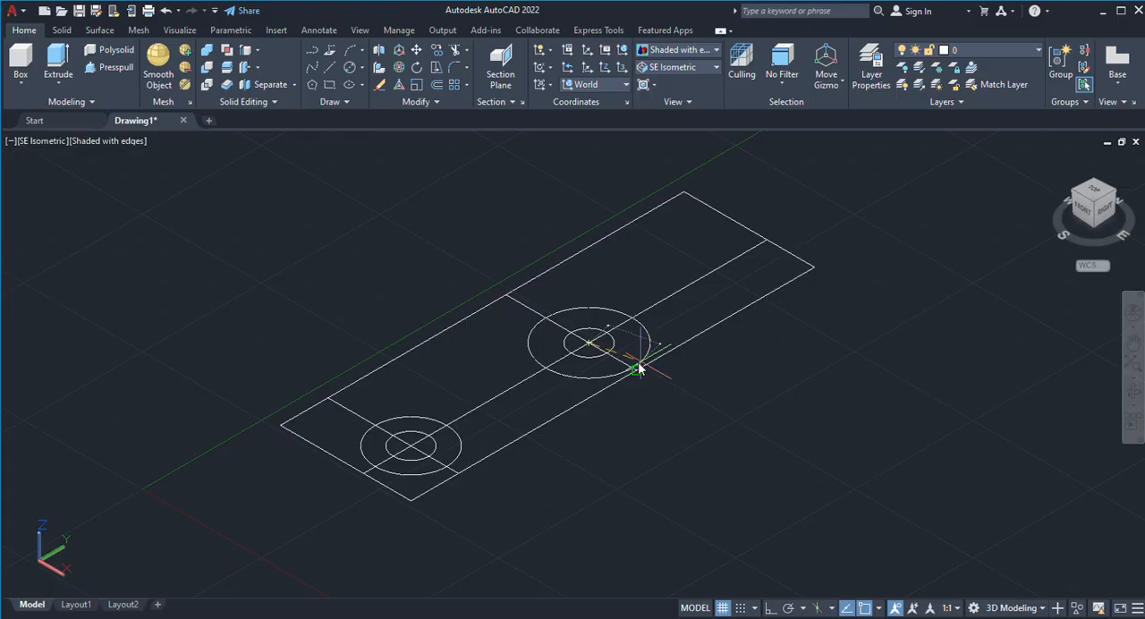
pyautogui.press('Return')
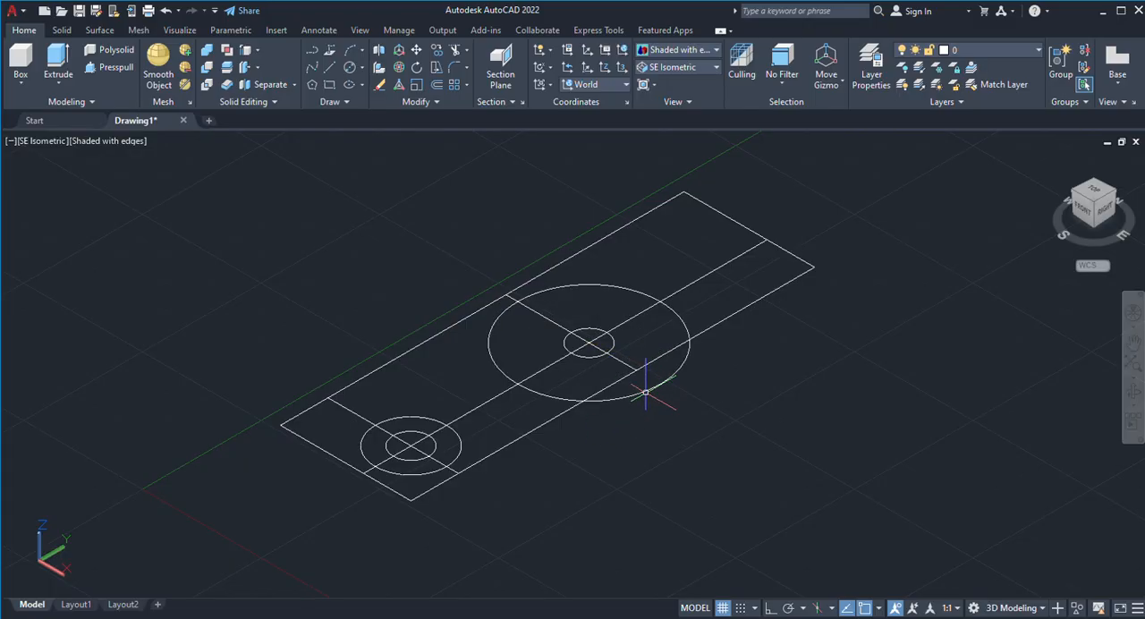
pyautogui.click(645, 391)
pyautogui.press('Delete')
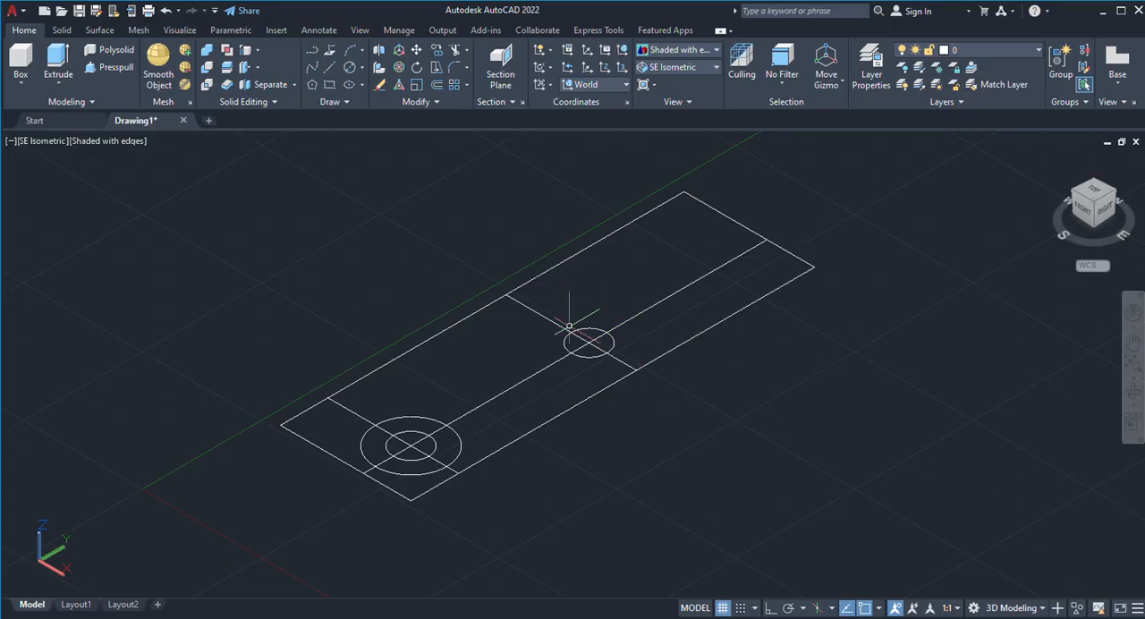
# Draw an outer circle concentric with the middle small circle, matching the size of the first outer circle.
pyautogui.click(349, 66)
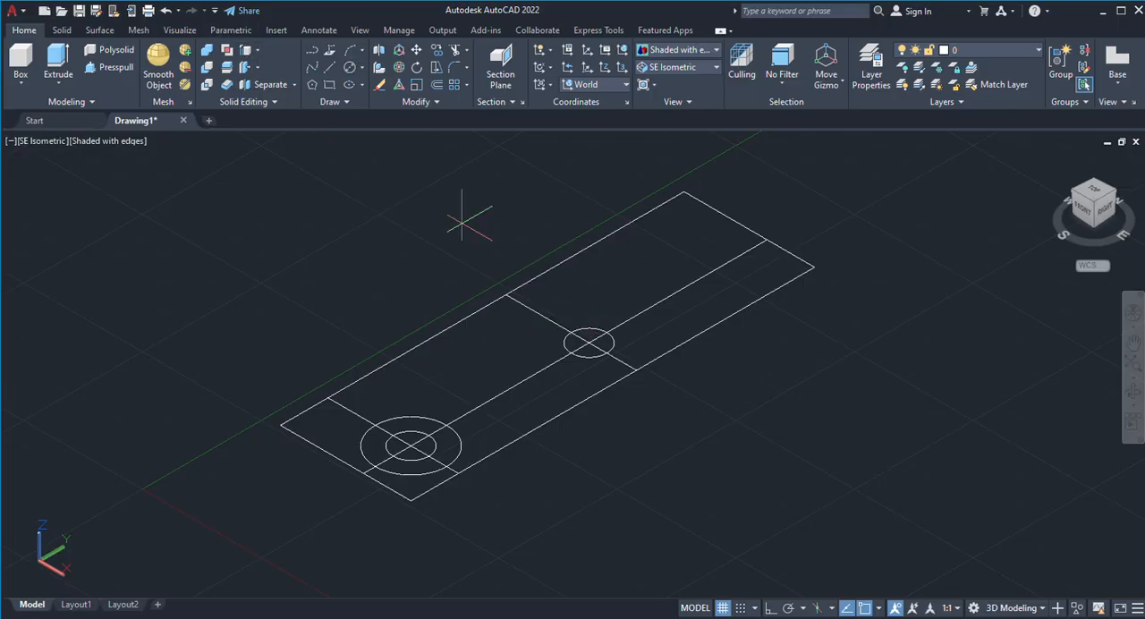
pyautogui.click(588, 342)
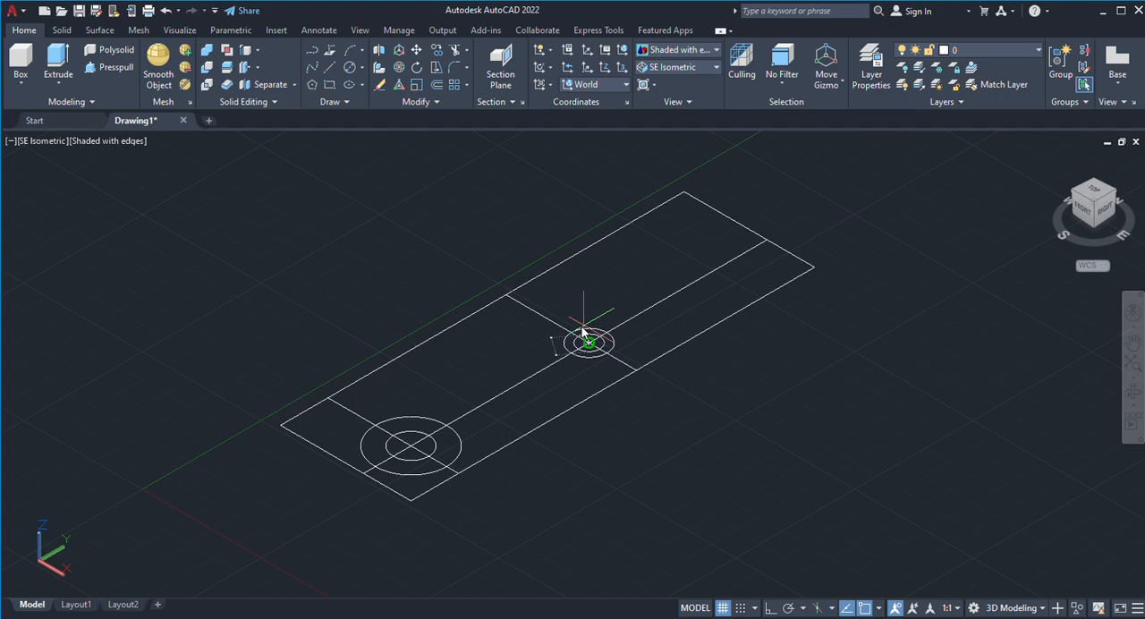
pyautogui.press('Return')
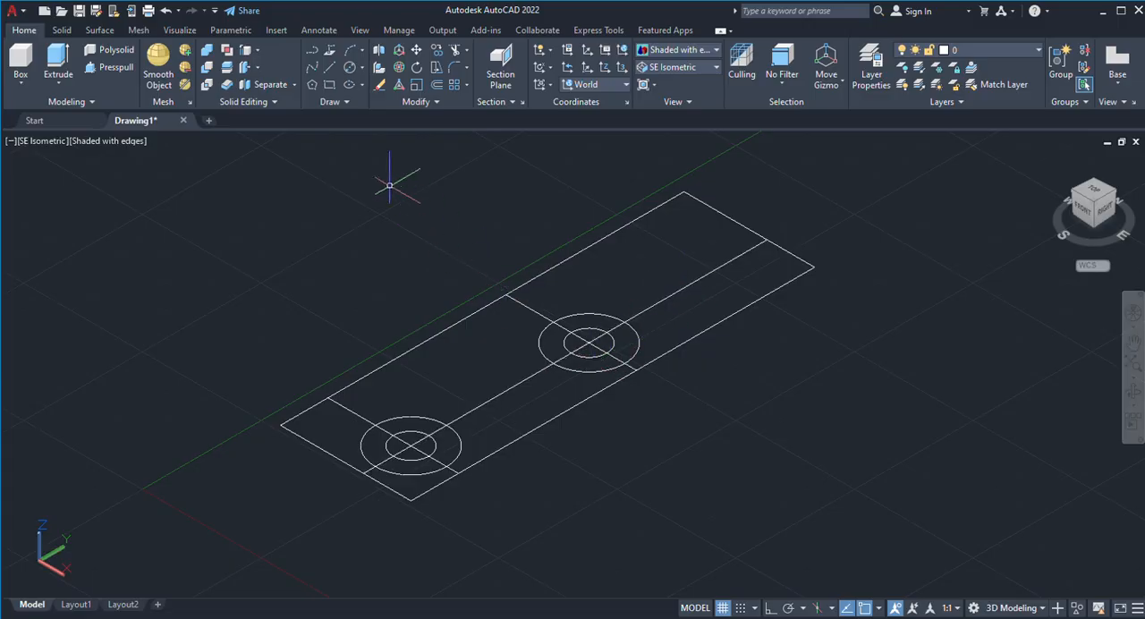
# Delete the three construction lines: the lengthwise one and the two crosswise ones through the circle centres.
pyautogui.click(660, 298)
pyautogui.press('Delete')
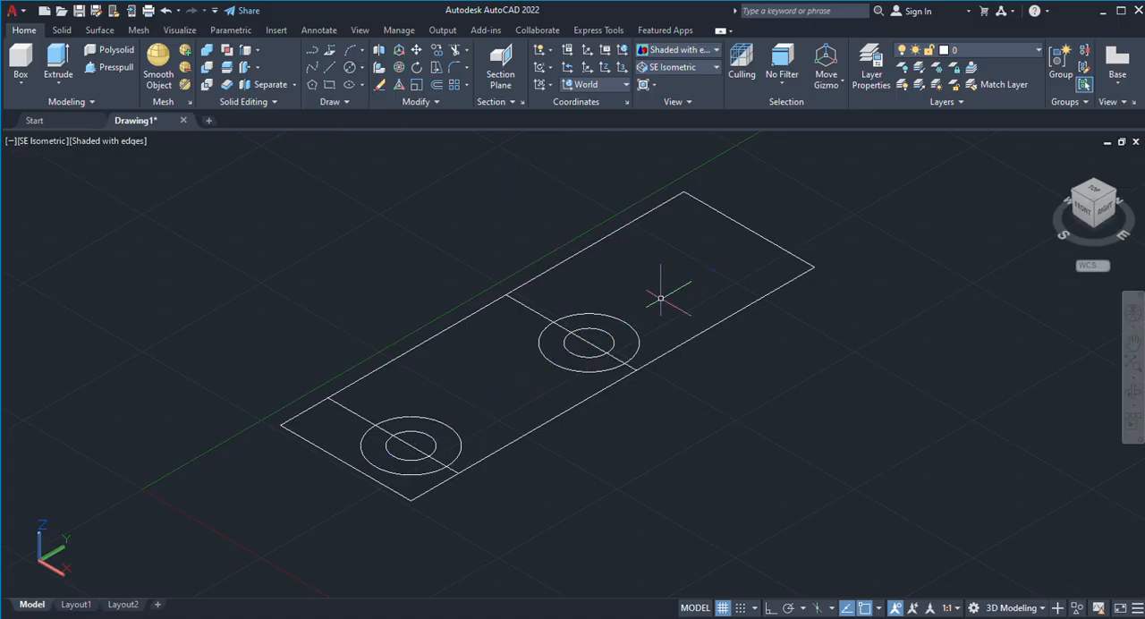
pyautogui.click(526, 305)
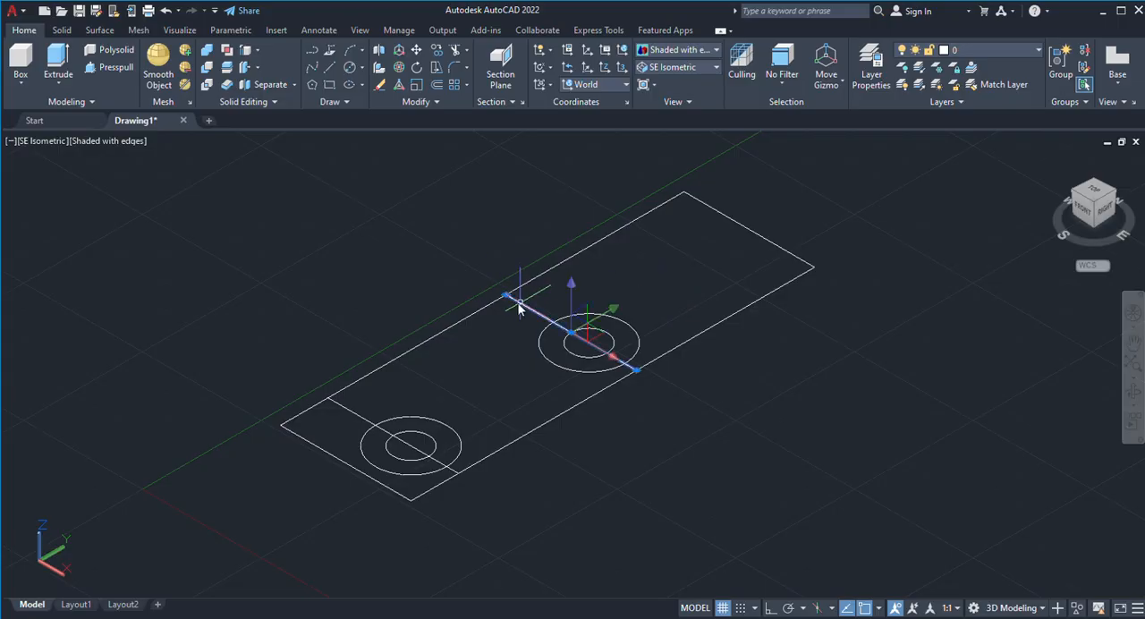
pyautogui.press('Delete')
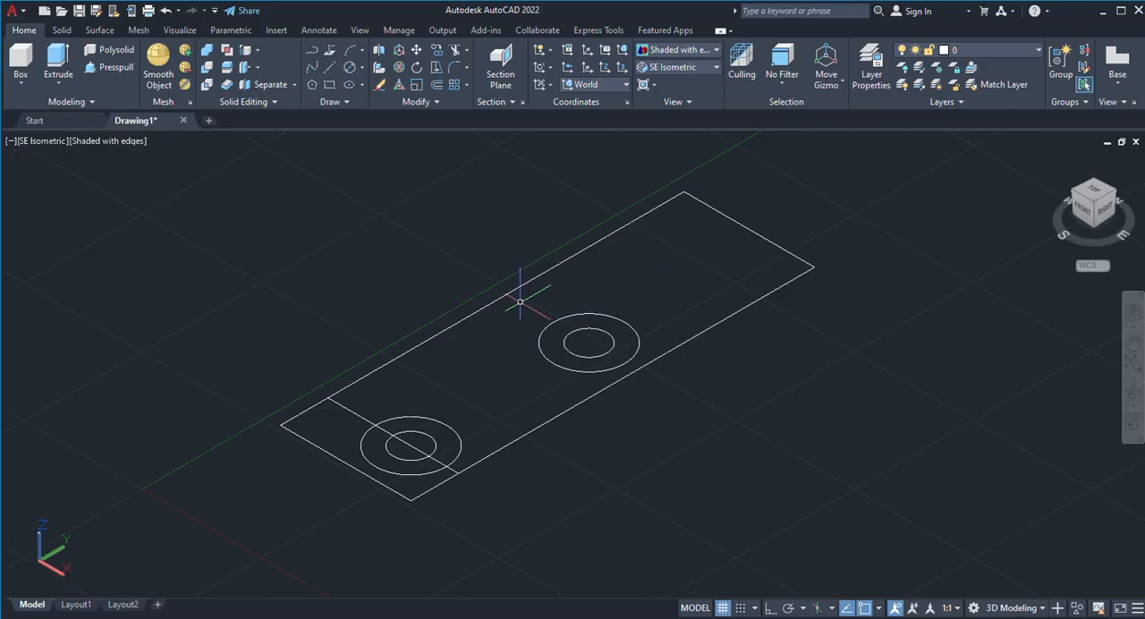
pyautogui.click(361, 418)
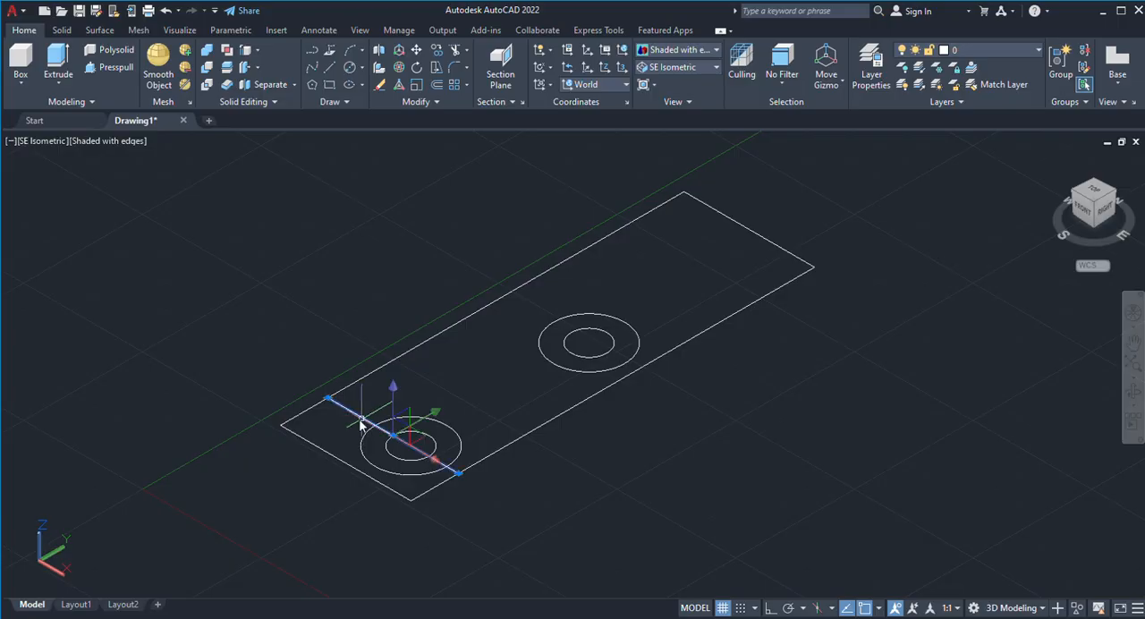
pyautogui.press('Delete')
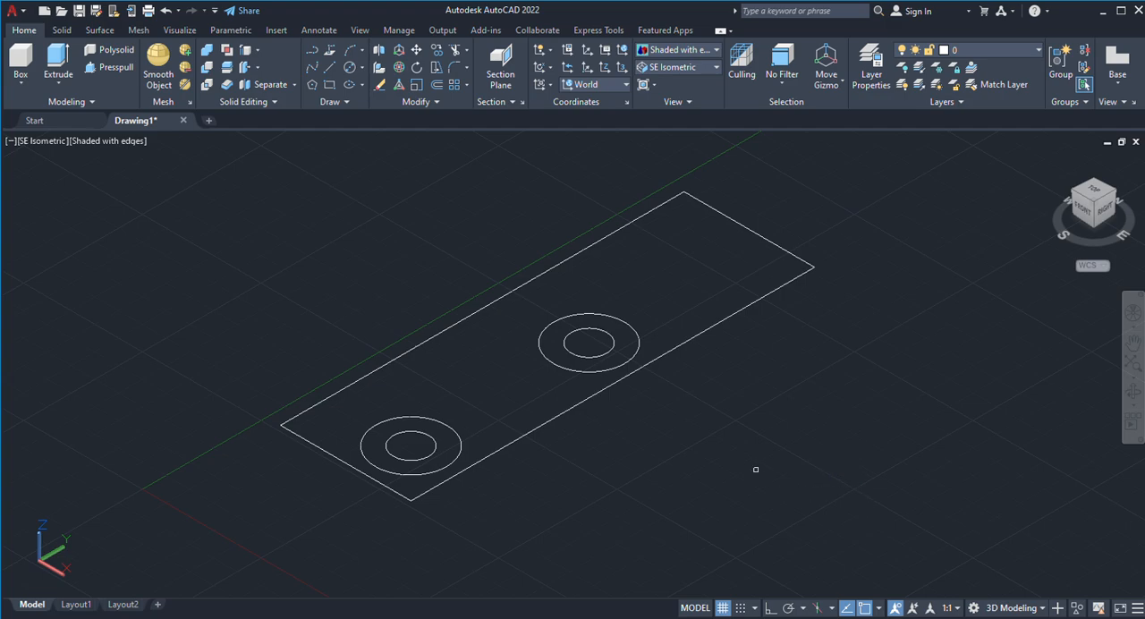
pyautogui.click(872, 551)
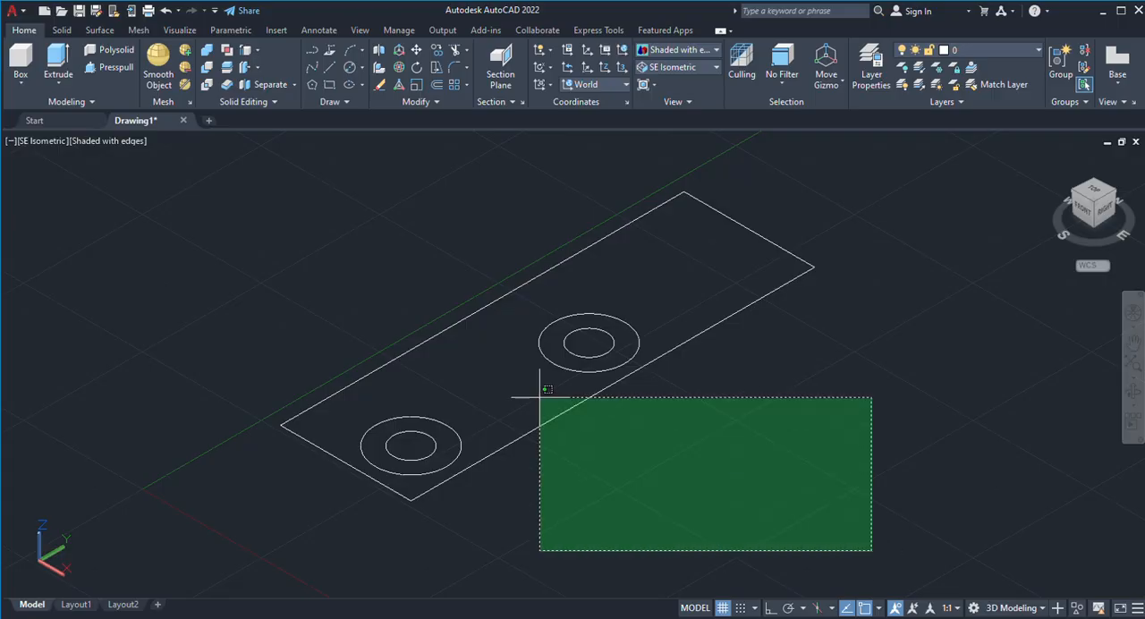
pyautogui.click(290, 163)
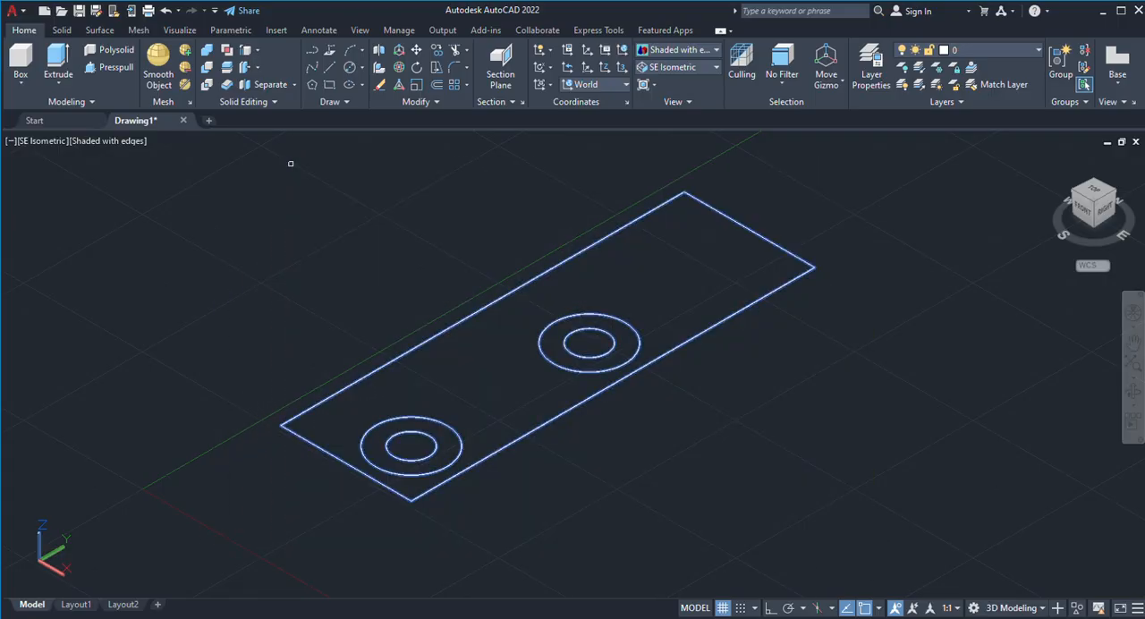
pyautogui.press('Escape')
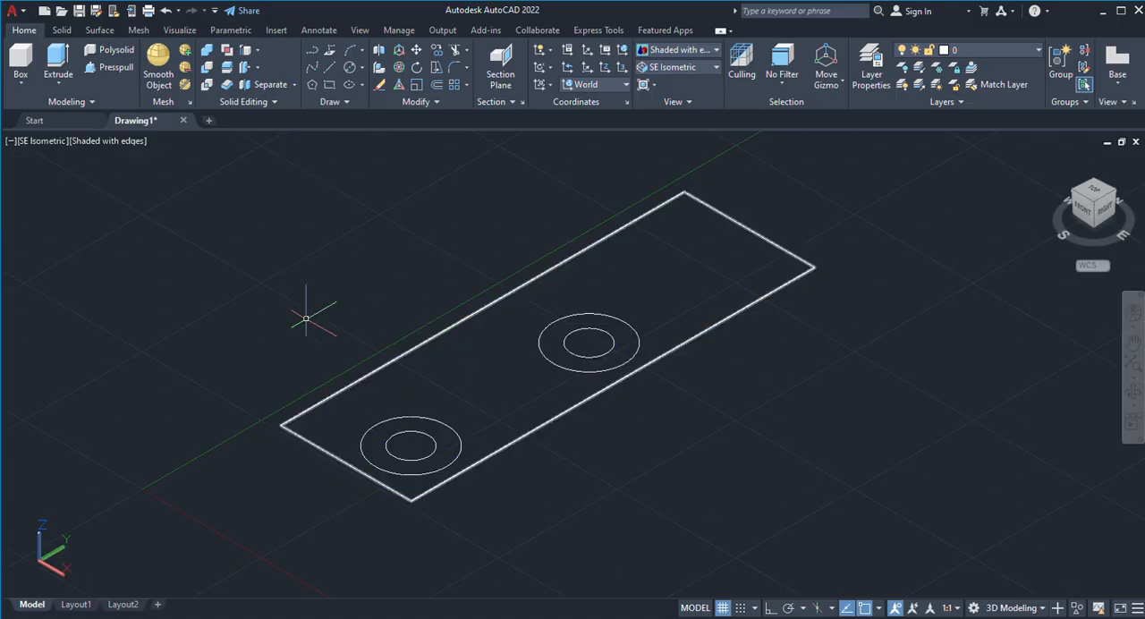
# Try to presspull the rectangle area and the ring near its front end downward, and undo the extrusions.
pyautogui.click(101, 69)
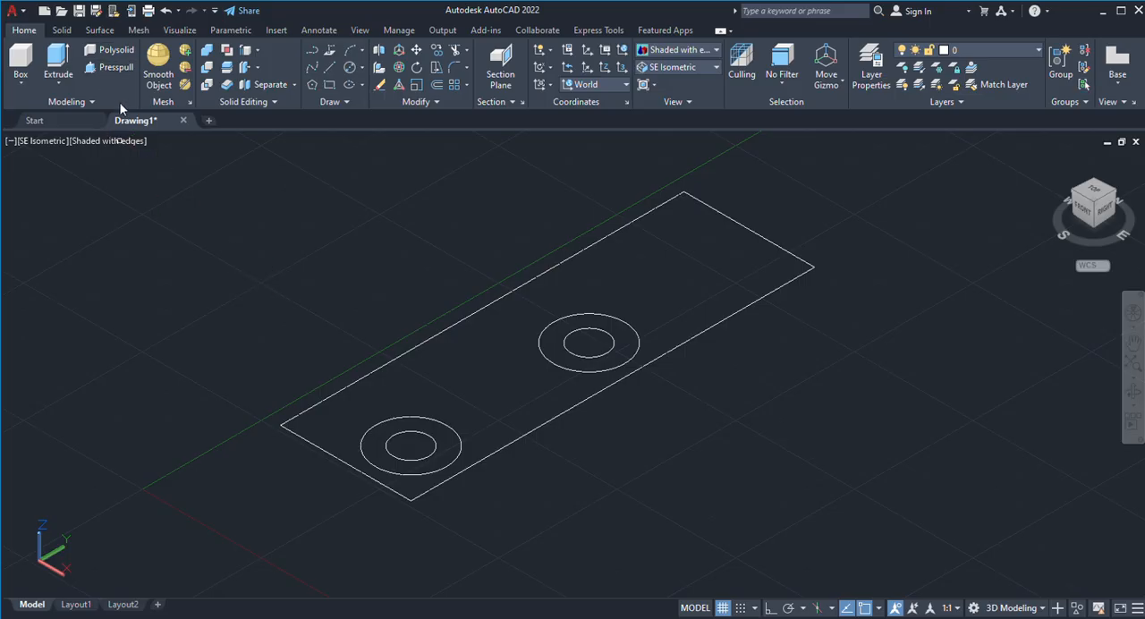
pyautogui.click(507, 360)
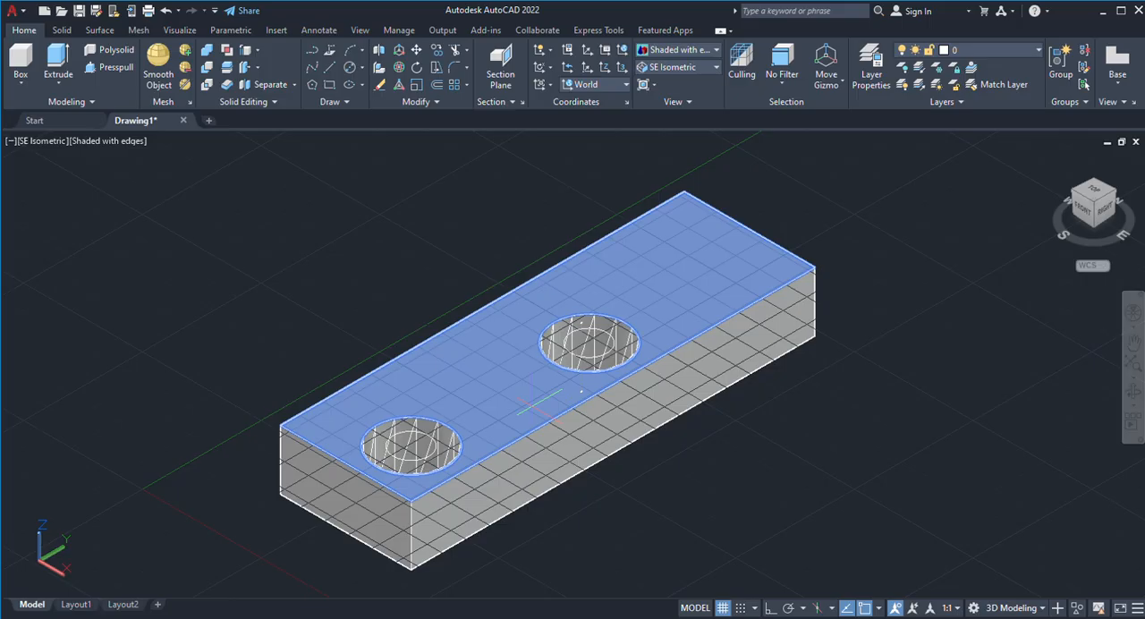
pyautogui.click(529, 407)
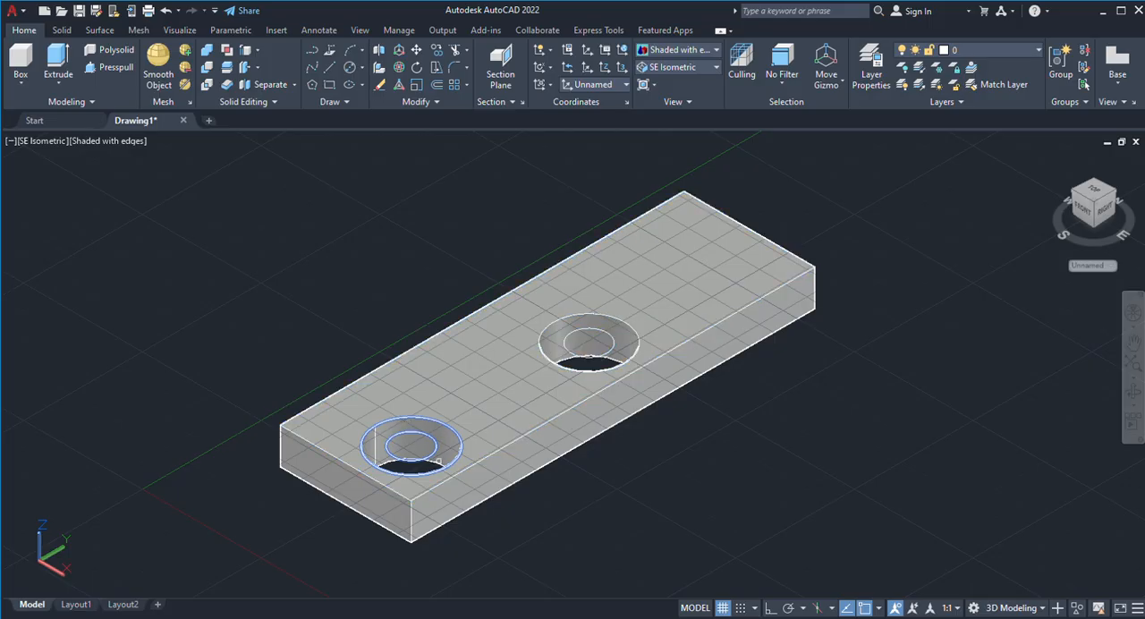
pyautogui.click(438, 462)
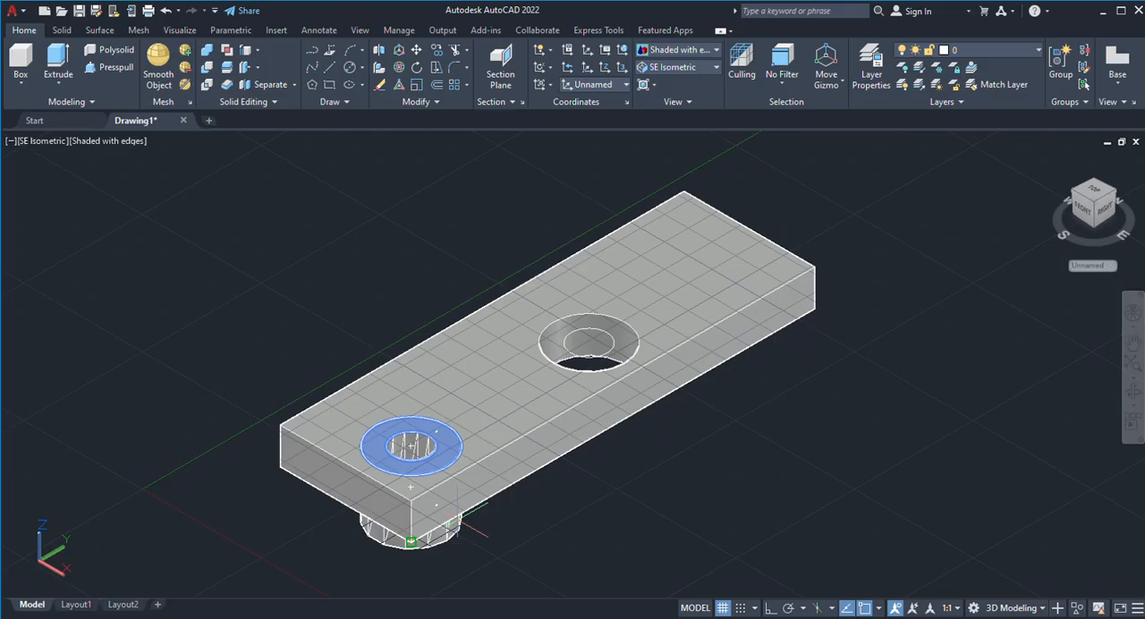
pyautogui.click(457, 517)
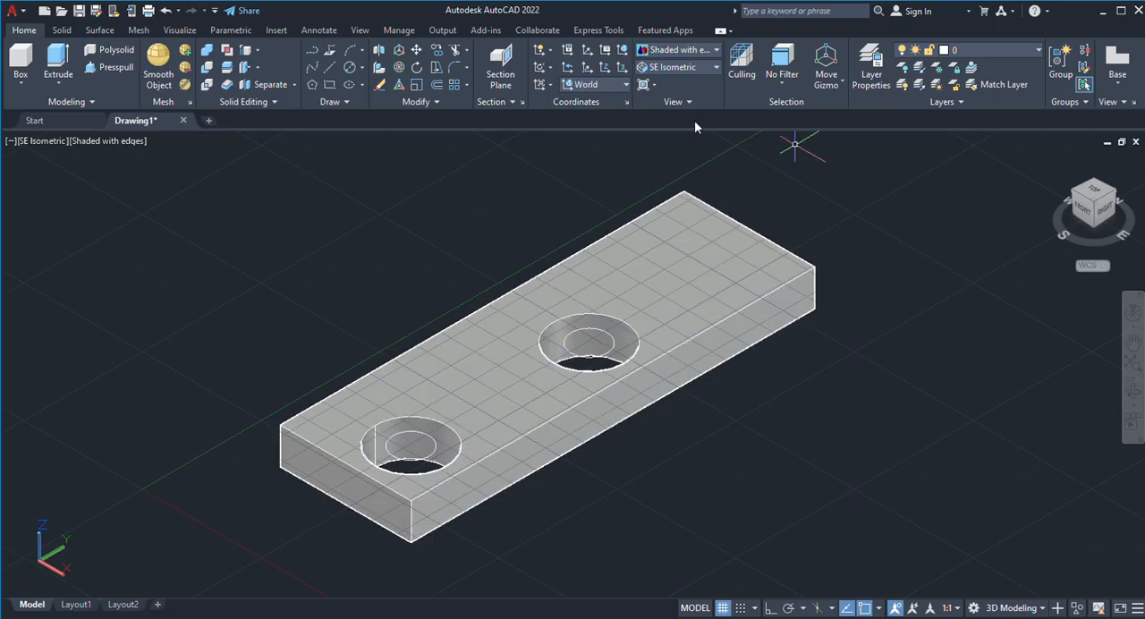
pyautogui.hotkey('ctrl', 'z')
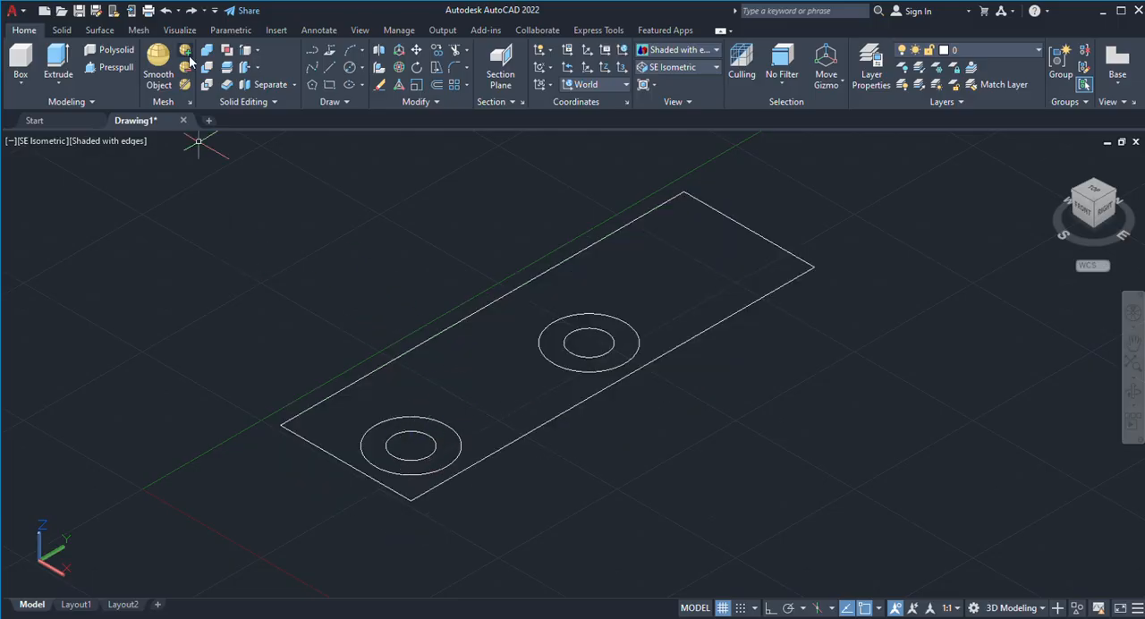
# Presspull the rectangle area outside the outer circles upward into a flat plate with two through holes.
pyautogui.click(117, 66)
pyautogui.click(526, 370)
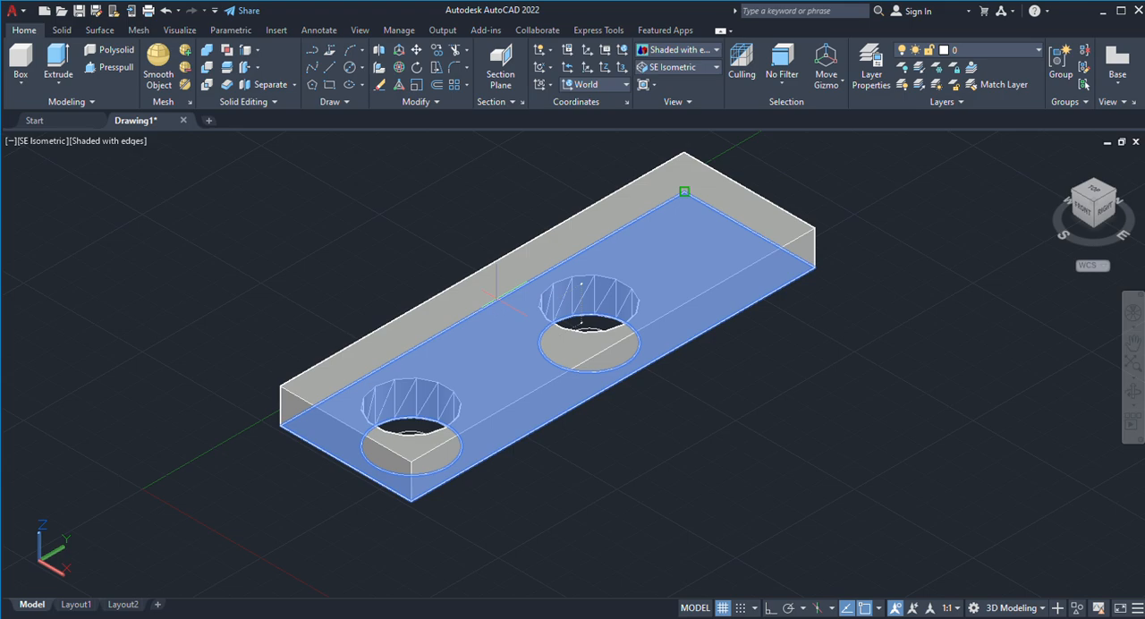
pyautogui.click(496, 295)
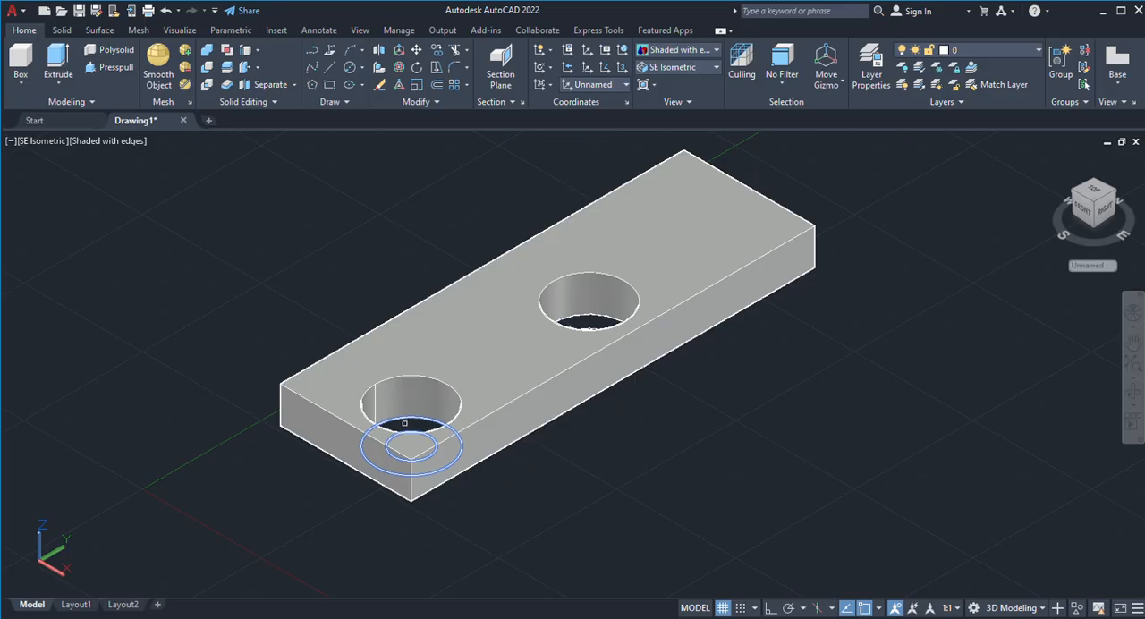
# Presspull the ring between the concentric circles in each hole upward to a height below the plate's top face, forming two counterbored holes.
pyautogui.click(407, 440)
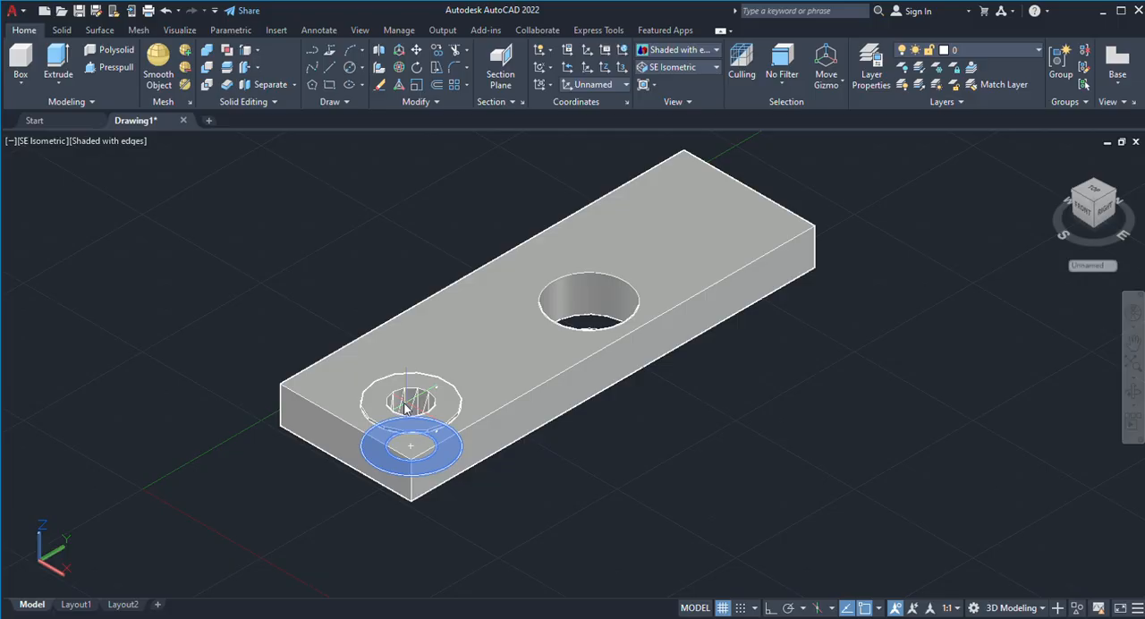
pyautogui.press('Return')
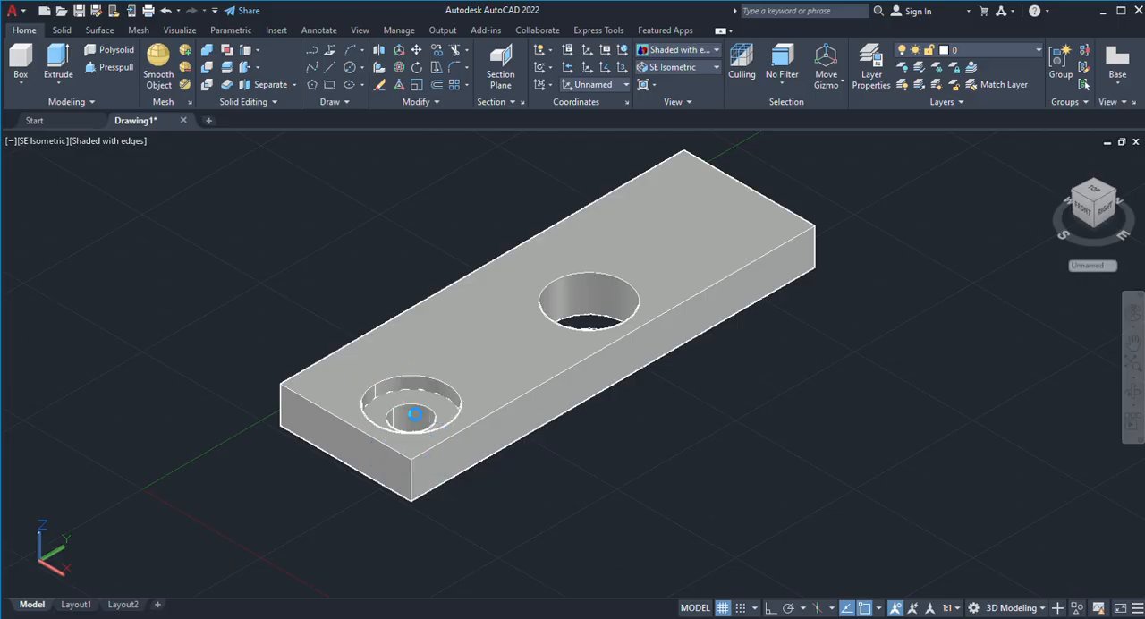
pyautogui.keyDown('ctrl'); pyautogui.click(588, 321); pyautogui.keyUp('ctrl')
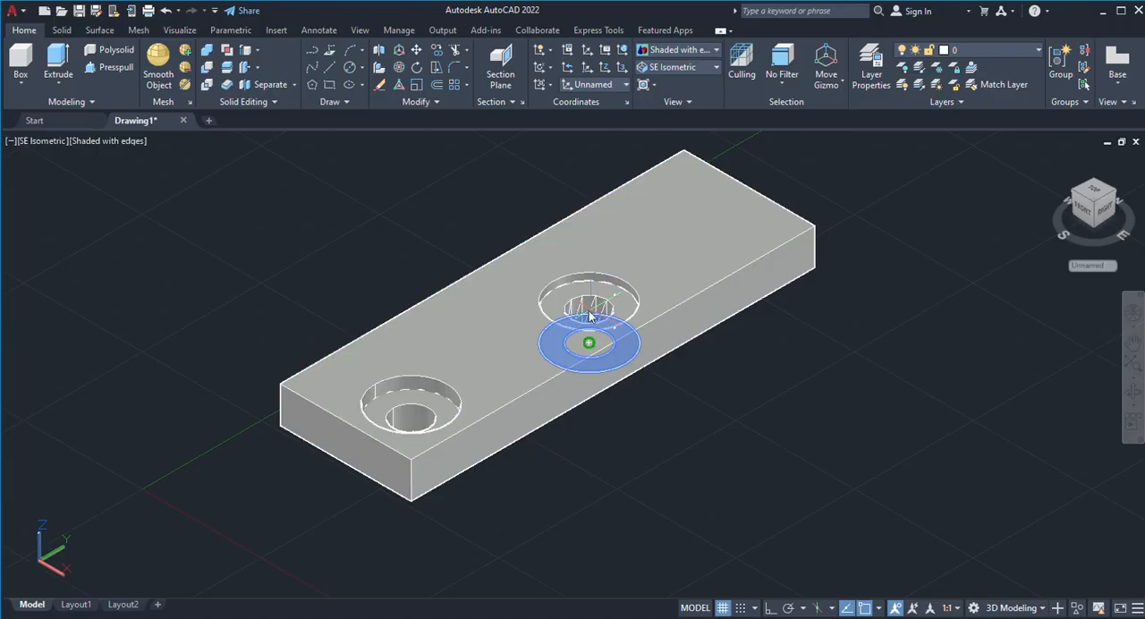
pyautogui.press('Escape')
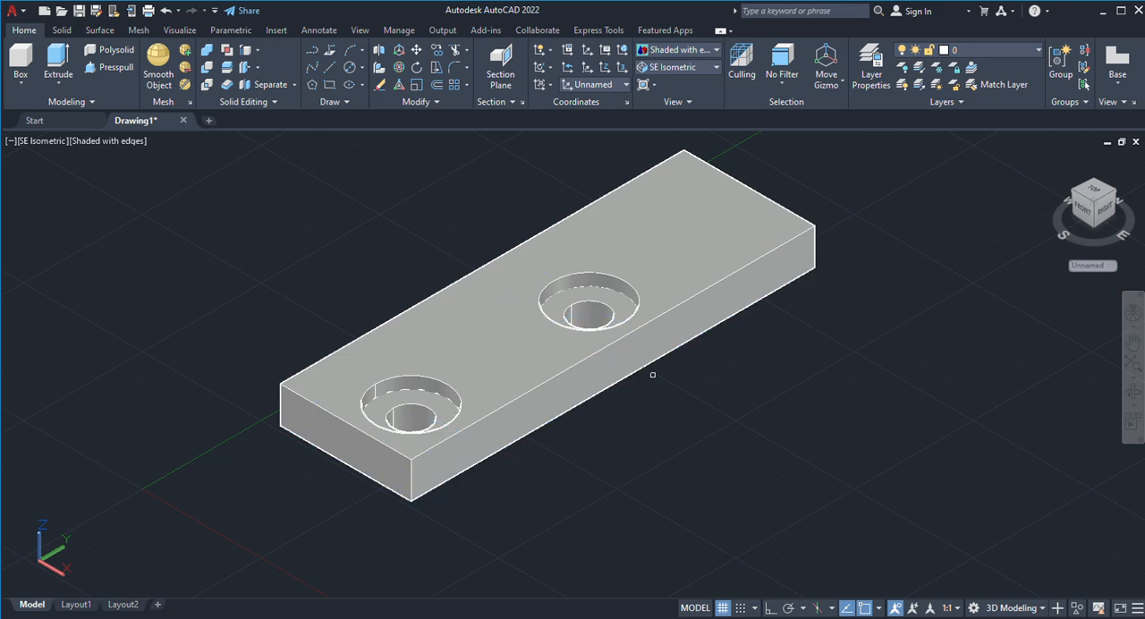
pyautogui.press('Escape')
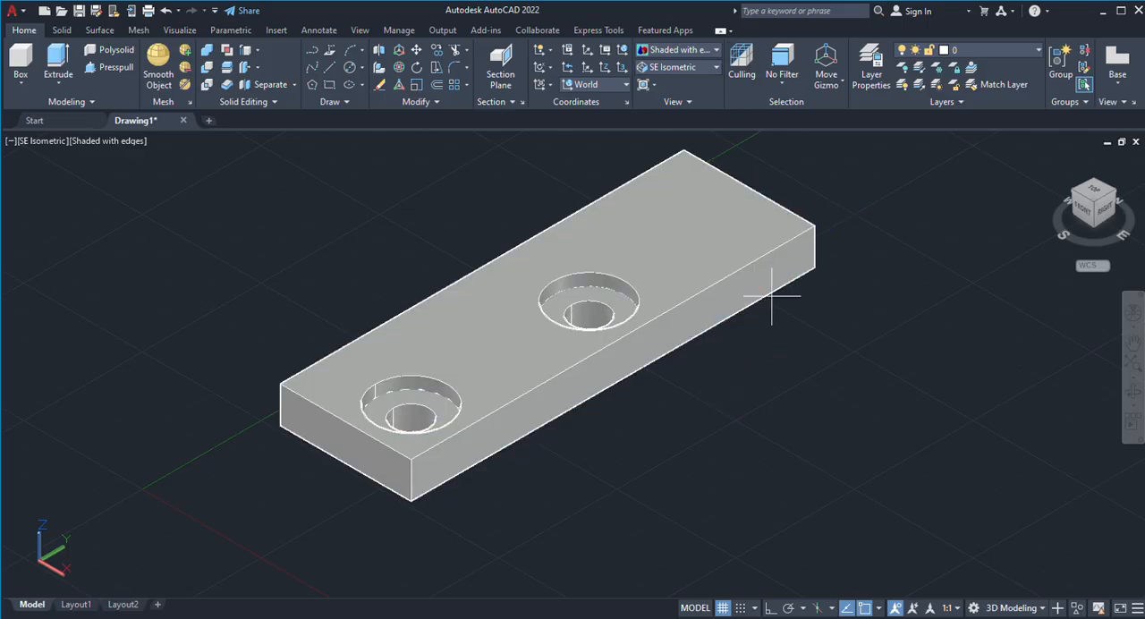
# Select the plate solid.
pyautogui.click(736, 307)
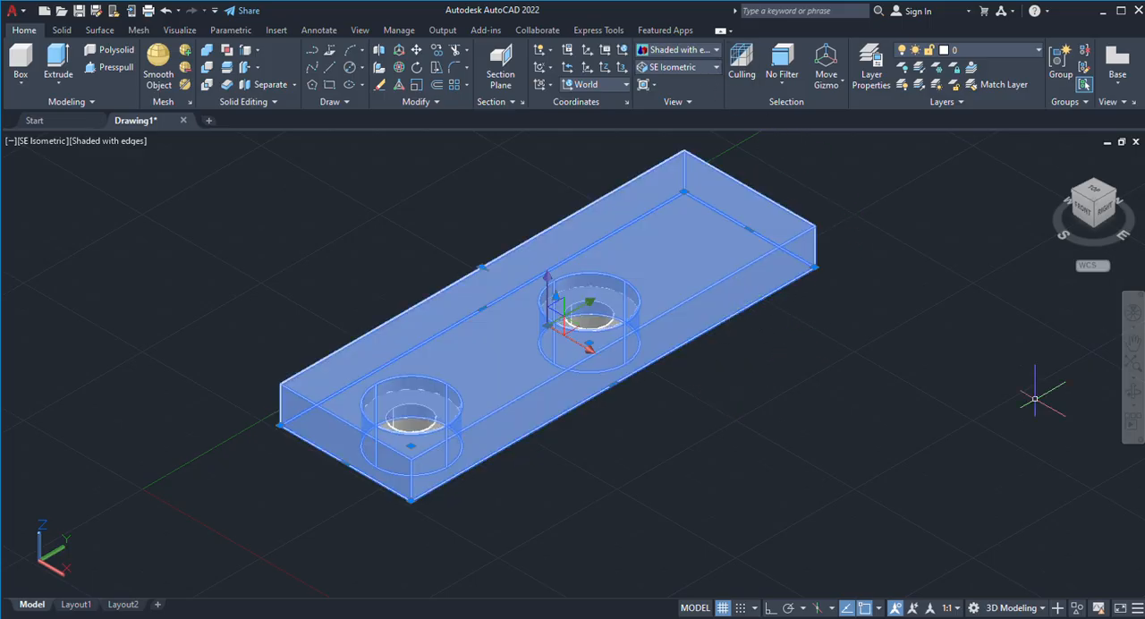